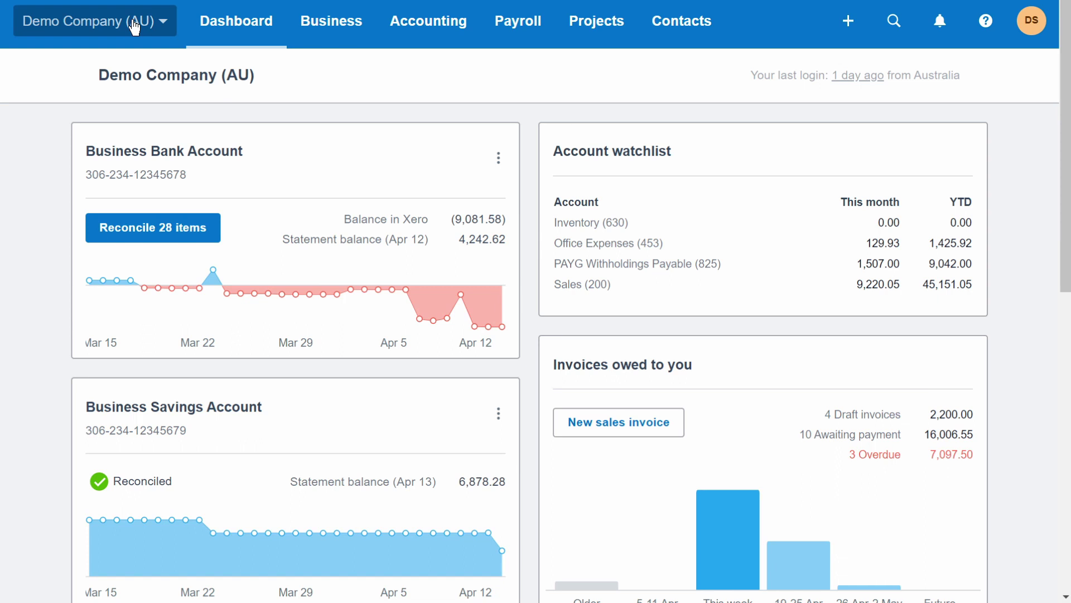
# Step: Open the Earnings list in Payroll settings' Pay Items and show the earnings item types to add
pyautogui.click(143, 32)
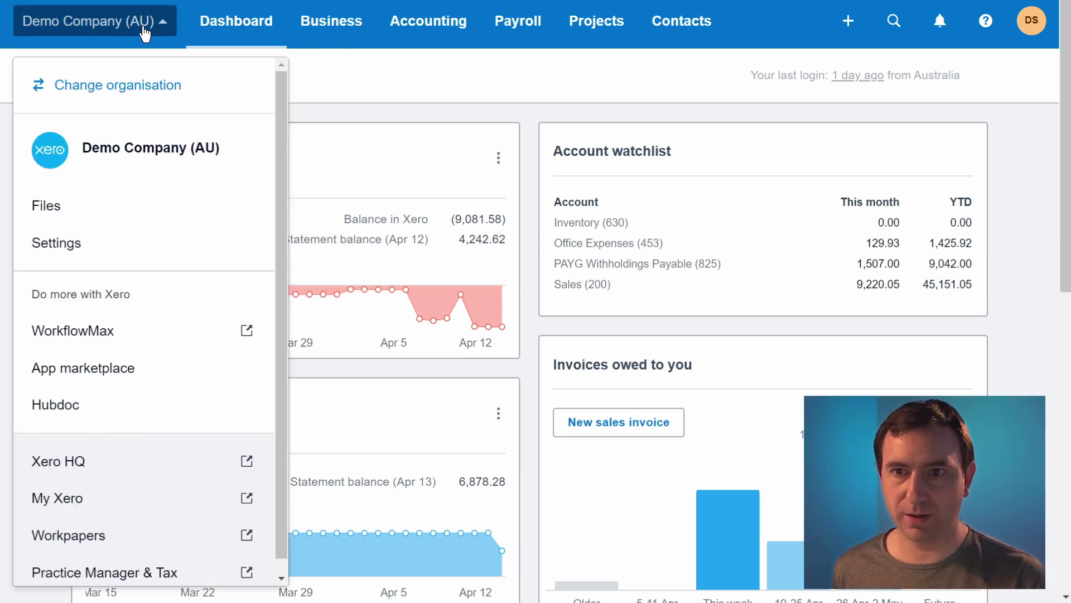
pyautogui.click(193, 253)
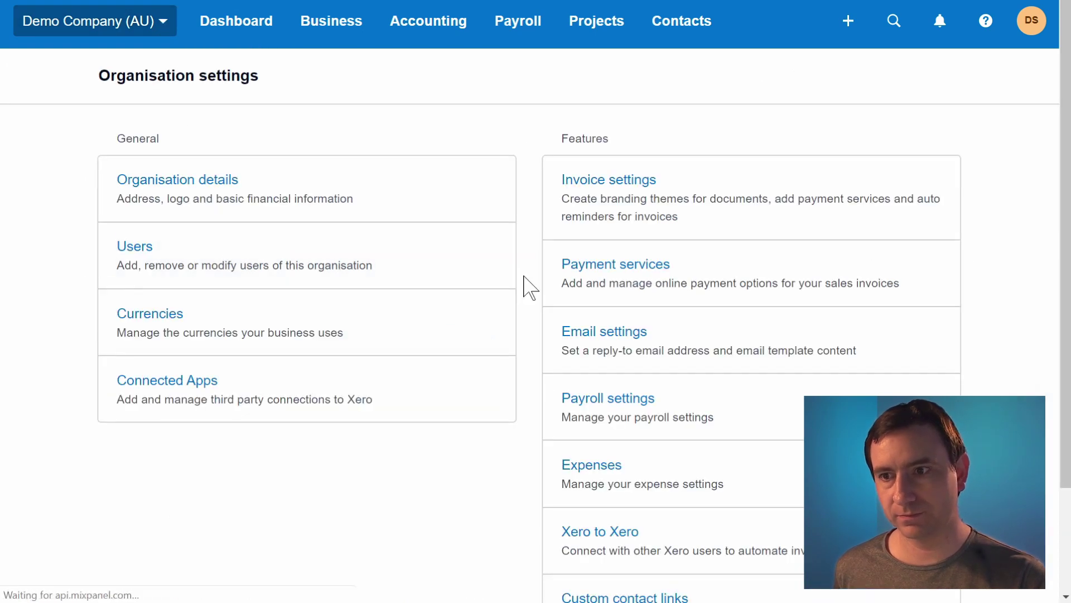
pyautogui.click(646, 407)
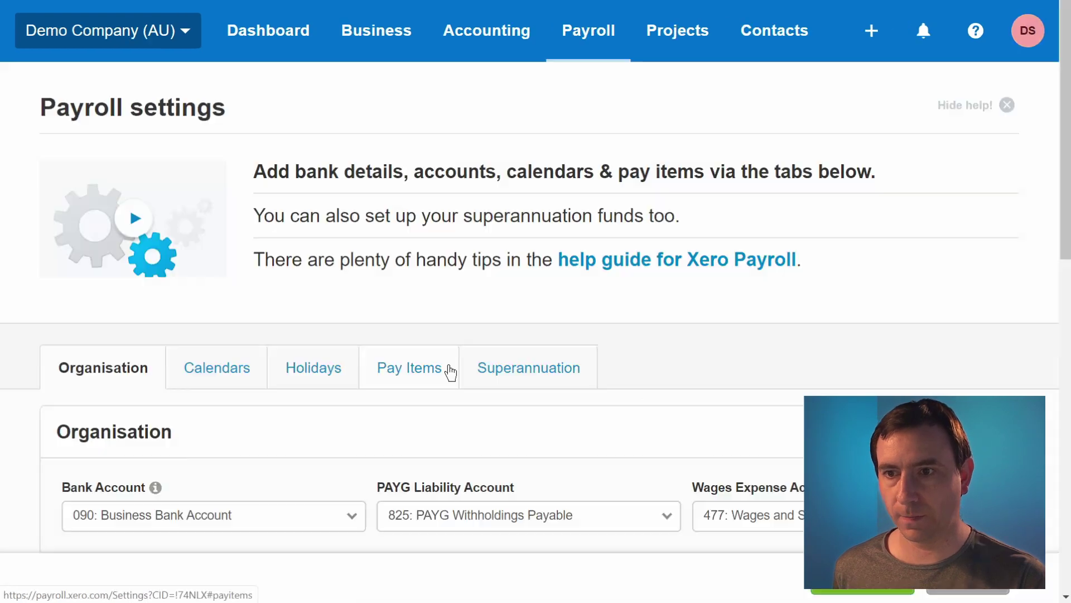
pyautogui.click(451, 371)
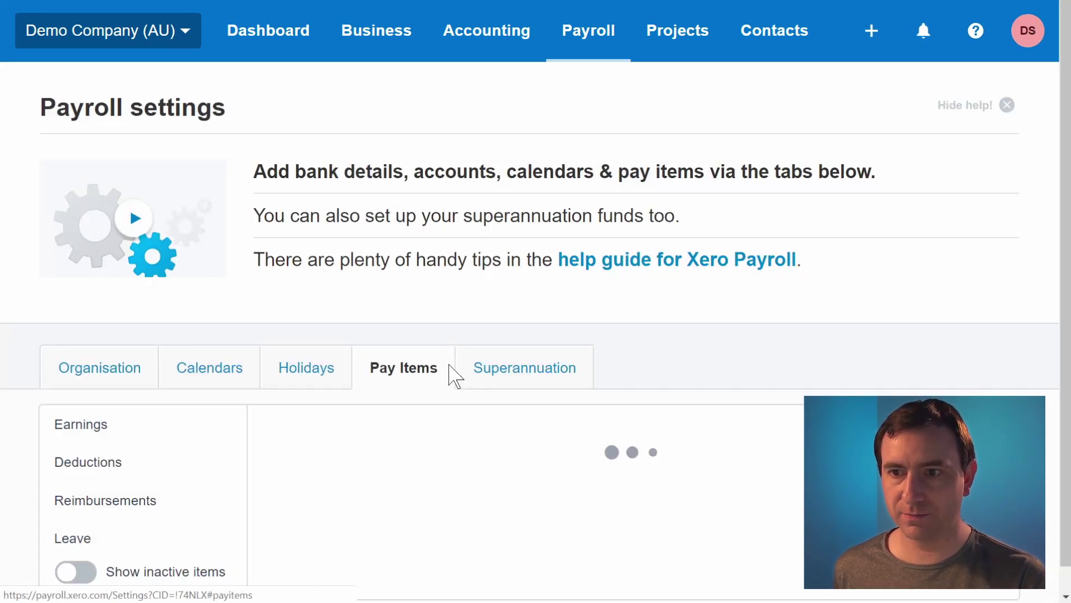
pyautogui.scroll(-3, 452, 372)
pyautogui.scroll(-4, 452, 373)
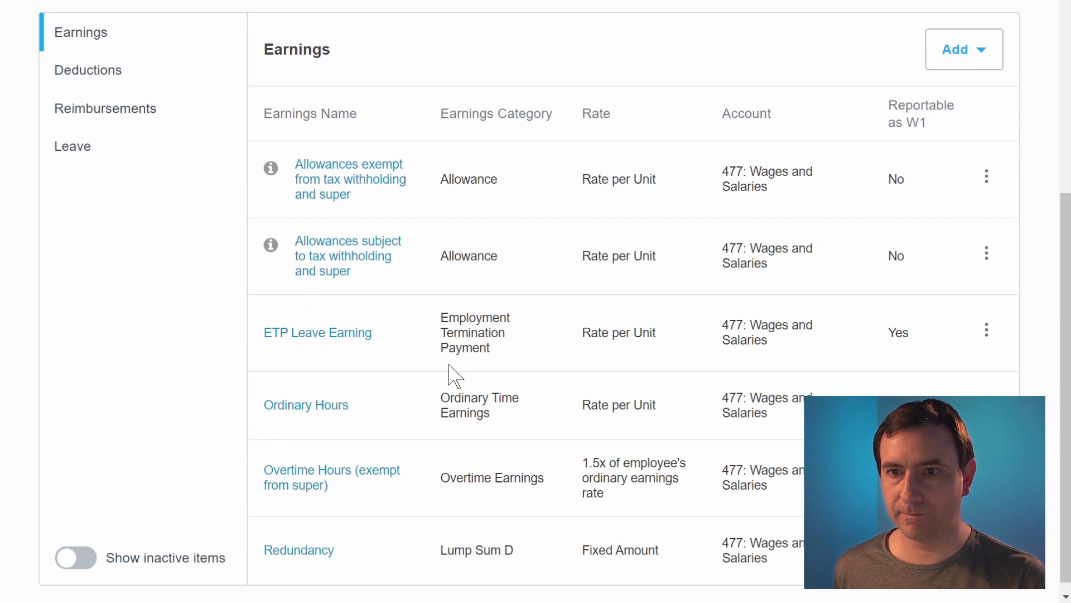
pyautogui.click(983, 53)
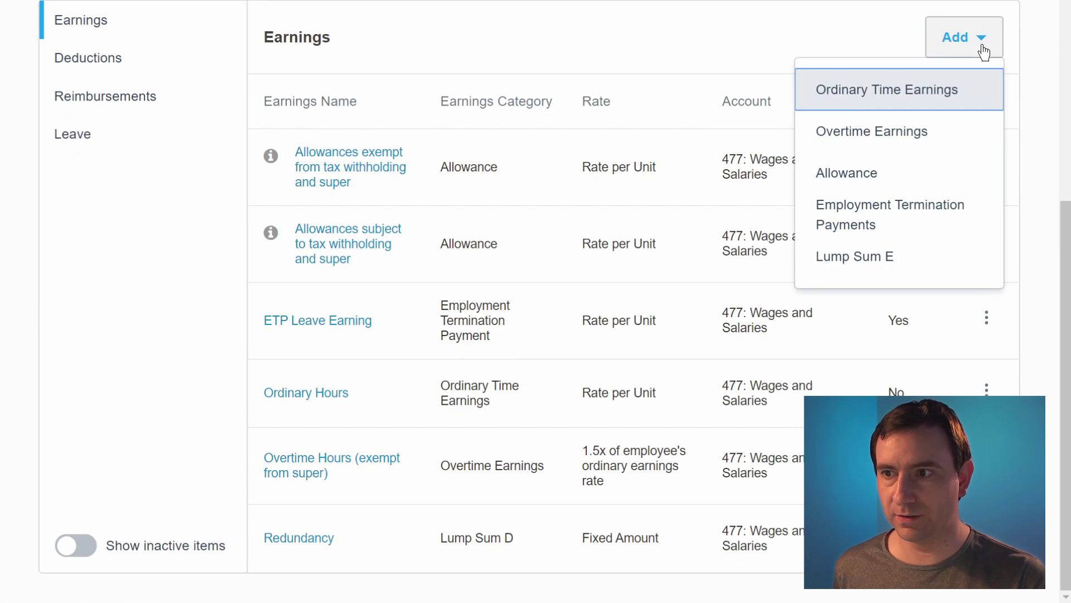
# Step: Start a new Allowance earnings item with type Other
pyautogui.click(944, 175)
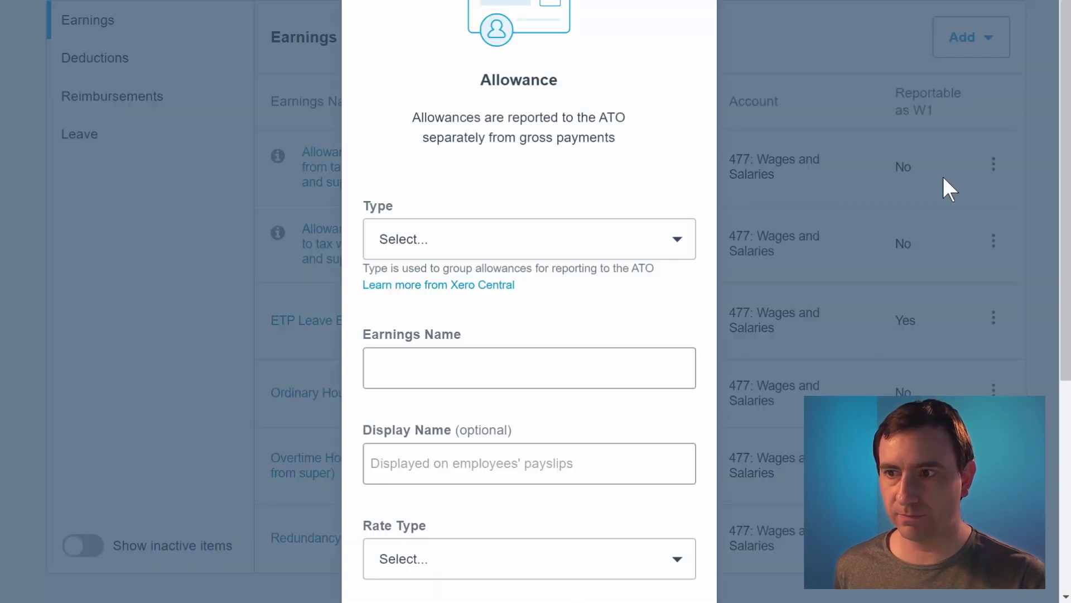
pyautogui.click(660, 244)
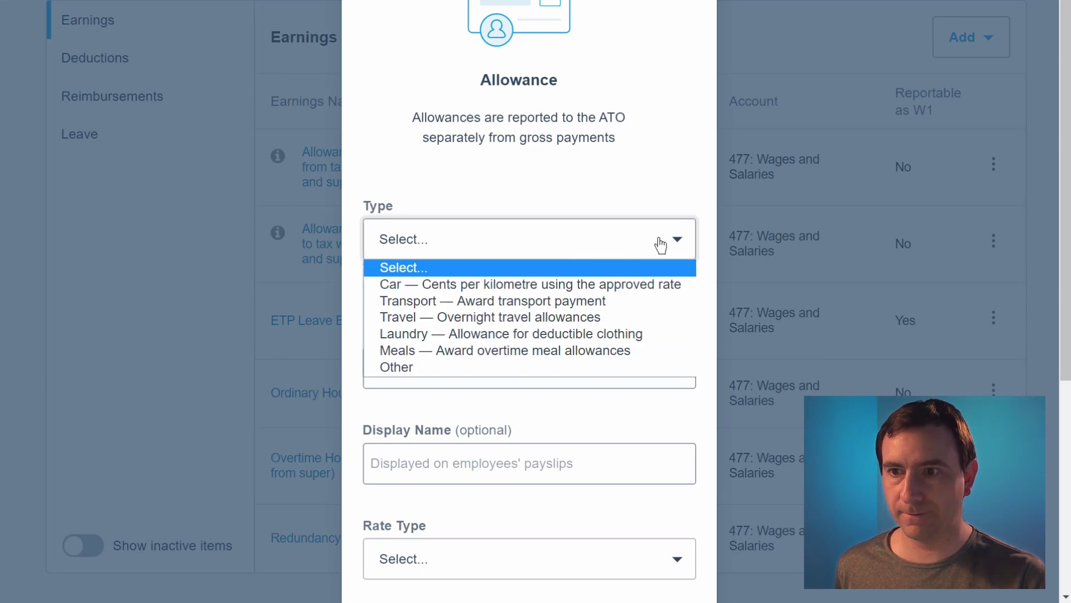
pyautogui.click(576, 367)
# Step: Name the item 'Jobkeeper Payment top up' and reuse that text as its Display Name
pyautogui.click(575, 365)
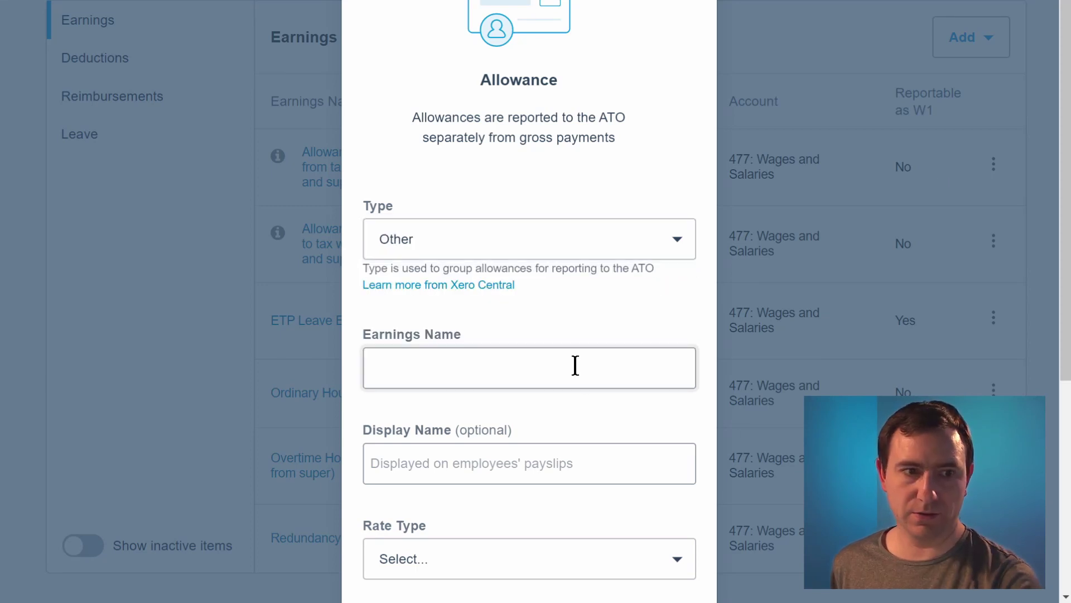
pyautogui.write('Jobkeeper ')
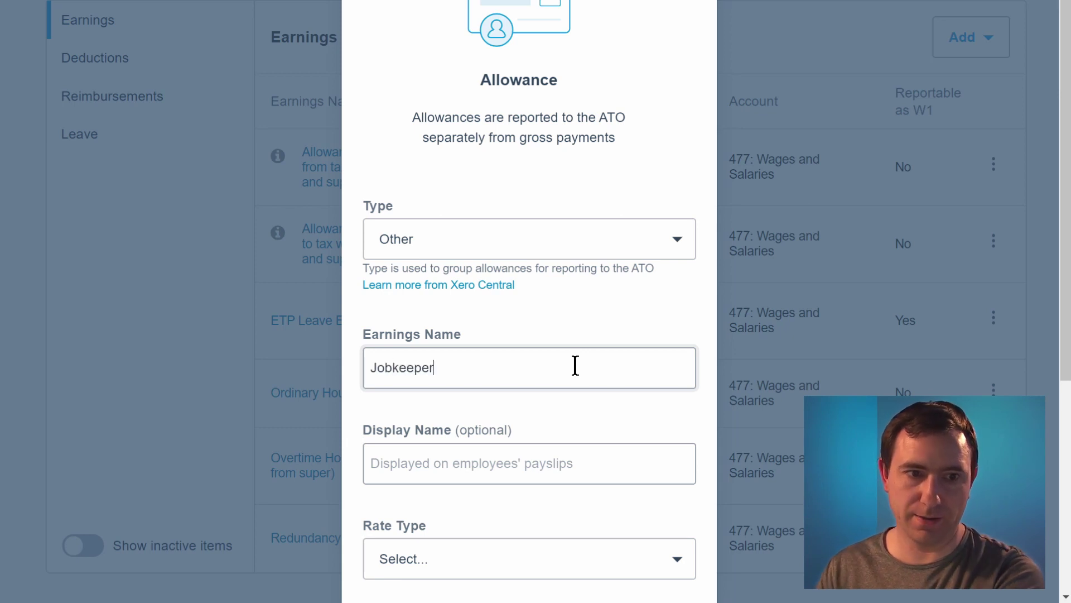
pyautogui.write('Pyj')
pyautogui.press('BackSpace')
pyautogui.press('BackSpace')
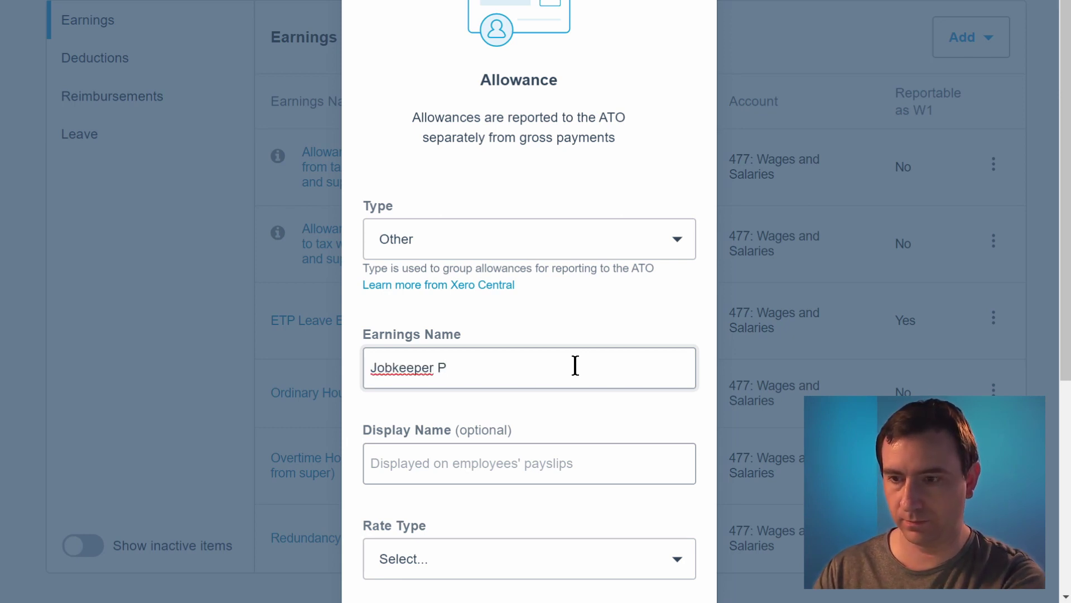
pyautogui.write('ayment')
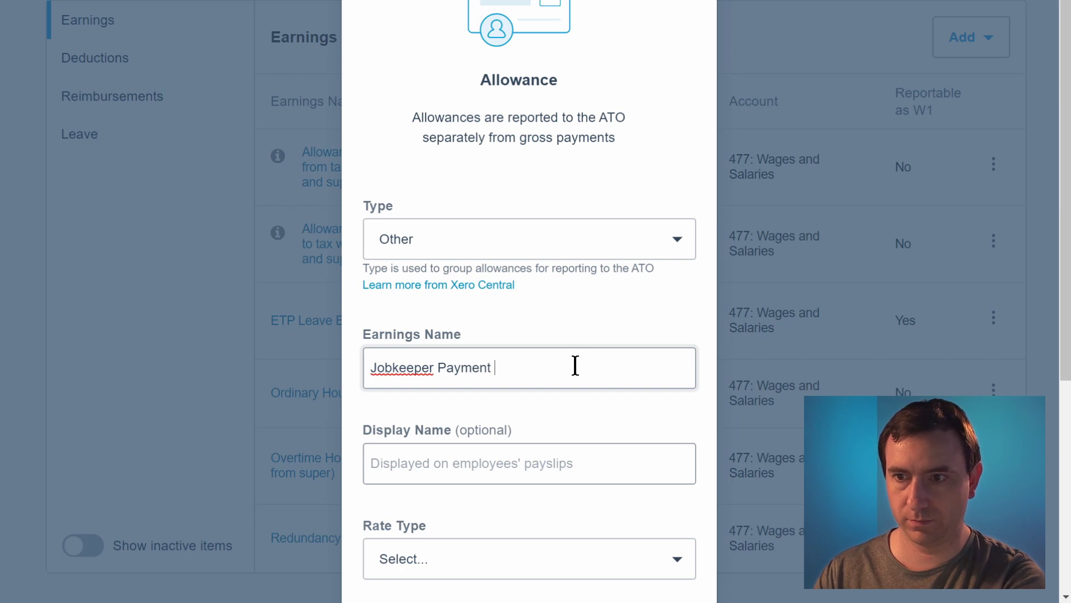
pyautogui.write(' top up')
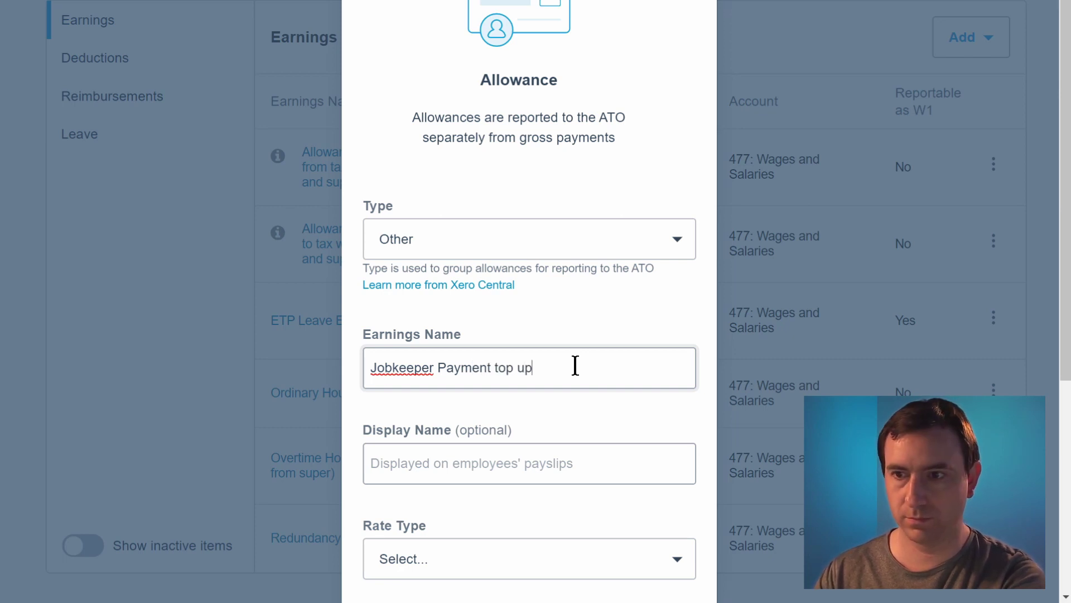
pyautogui.moveTo(576, 365); pyautogui.dragTo(257, 365)
pyautogui.hotkey('ctrl', 'c')
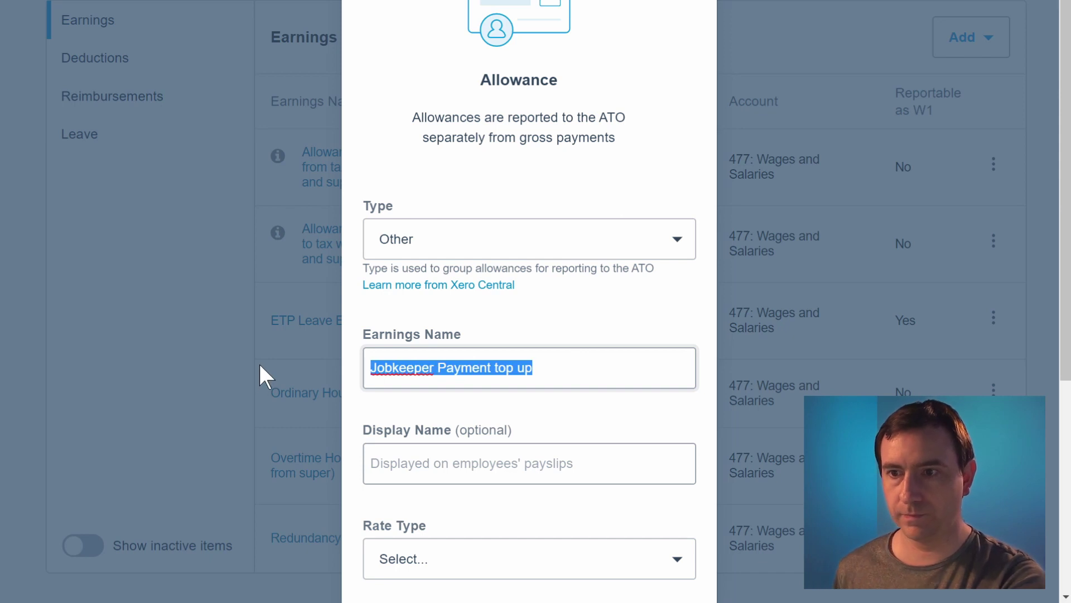
pyautogui.click(488, 463)
pyautogui.hotkey('ctrl', 'v')
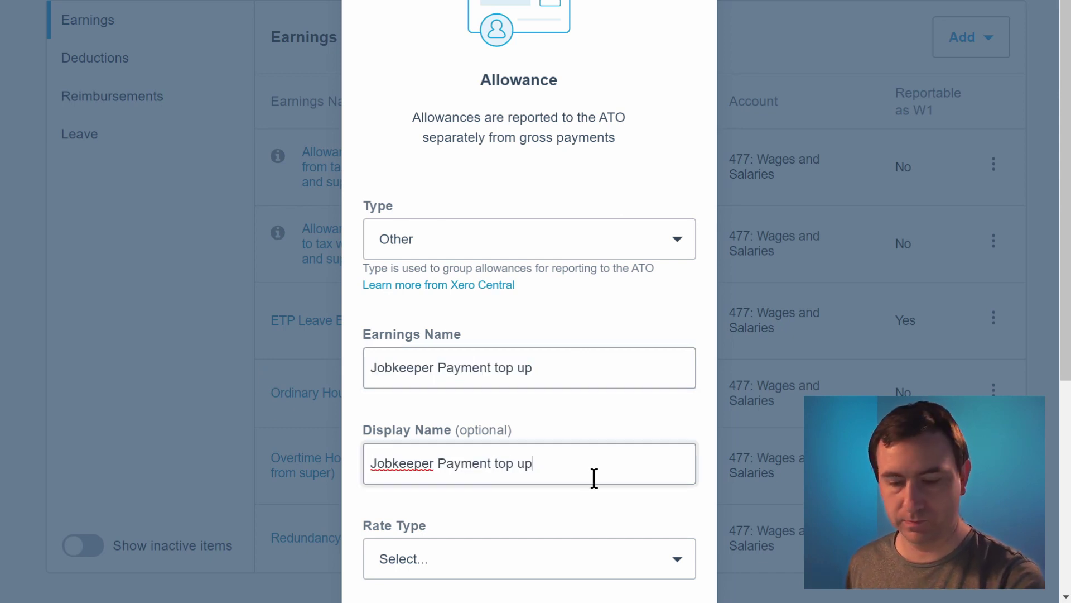
pyautogui.scroll(-3, 591, 477)
# Step: Set the allowance's rate type to Fixed Amount and its expense account to 477: Wages and Salaries
pyautogui.scroll(-3, 645, 378)
pyautogui.click(664, 231)
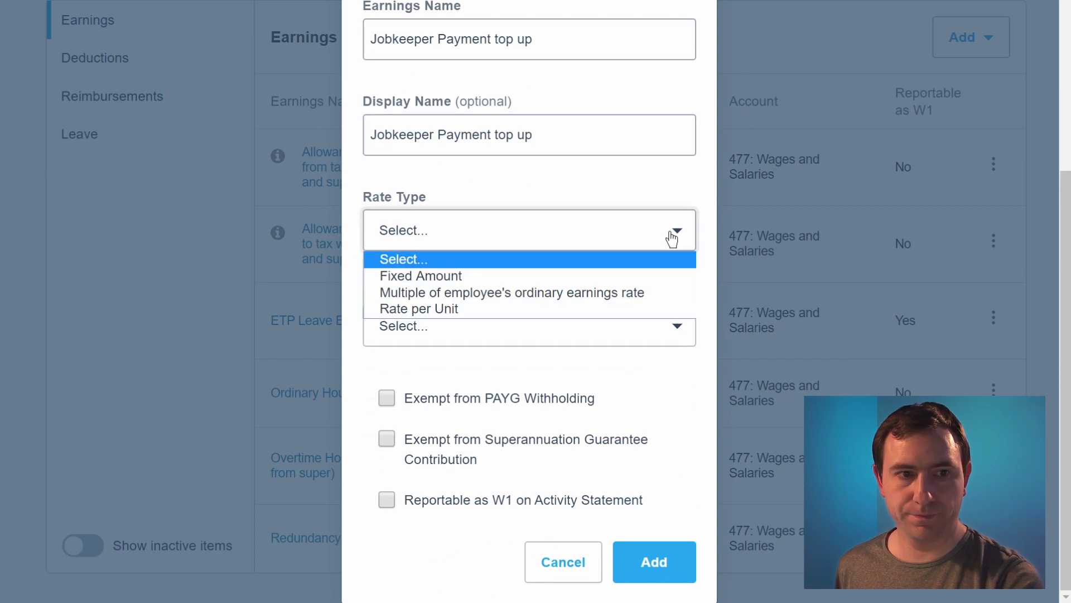
pyautogui.click(656, 278)
pyautogui.click(590, 332)
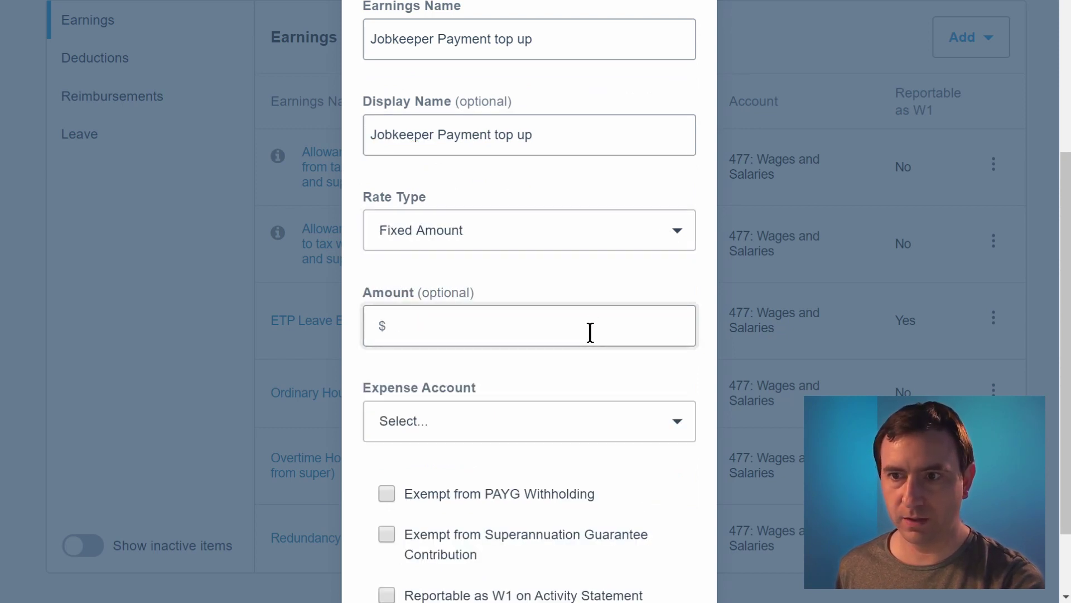
pyautogui.scroll(-2, 589, 332)
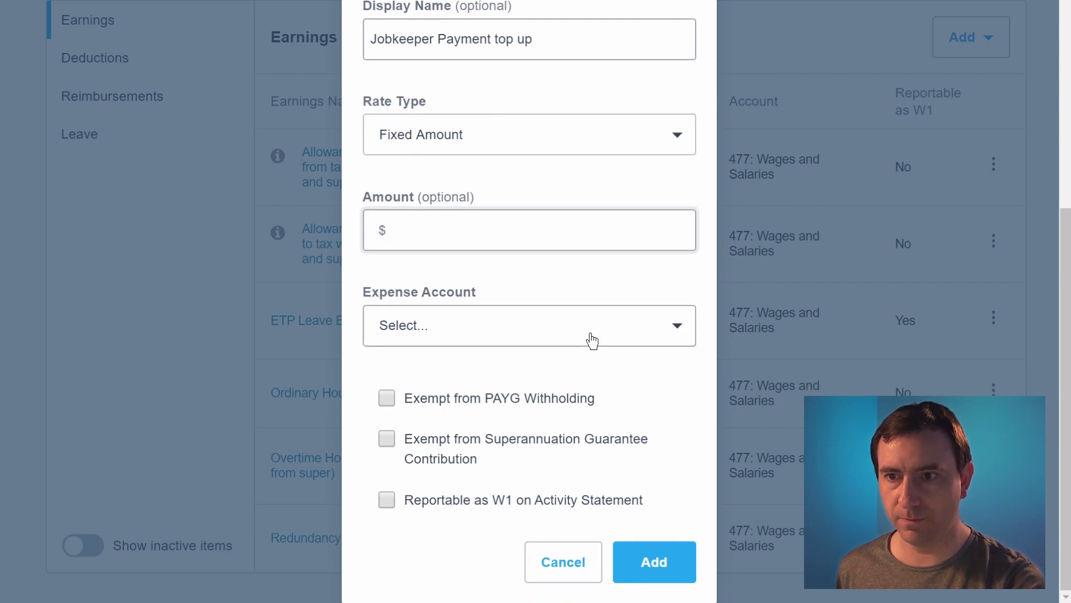
pyautogui.click(679, 333)
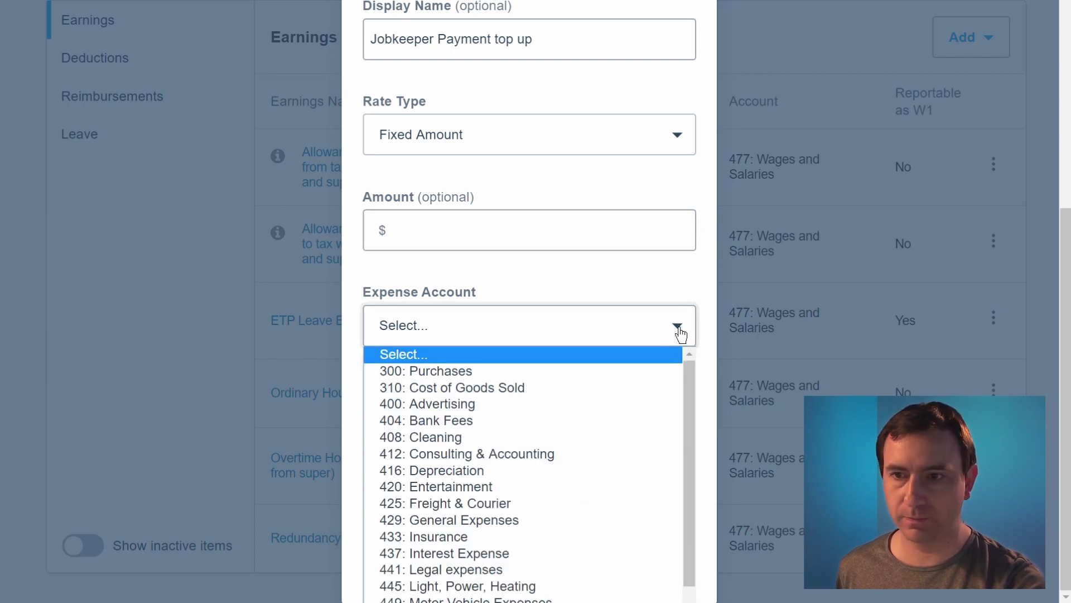
pyautogui.scroll(-3, 681, 443)
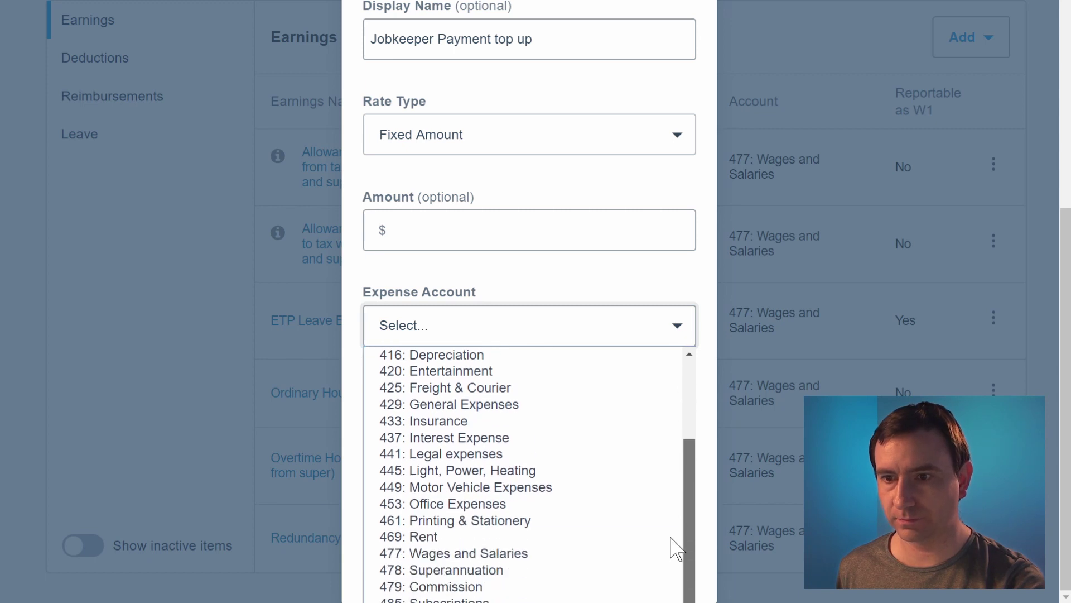
pyautogui.click(594, 553)
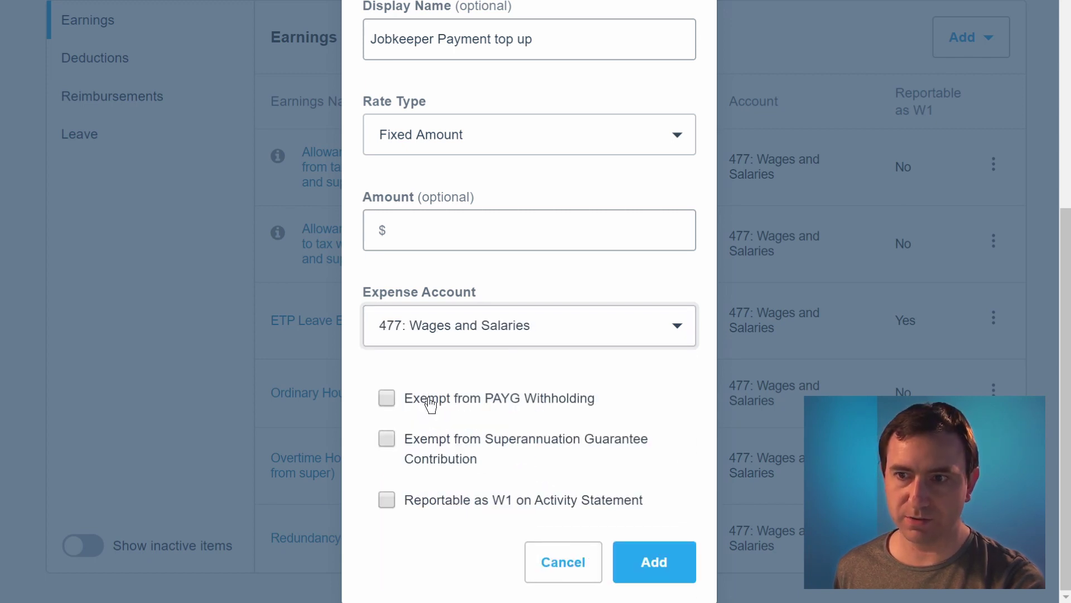
# Step: Mark the allowance exempt from super and reportable as W1, then add it
pyautogui.click(387, 440)
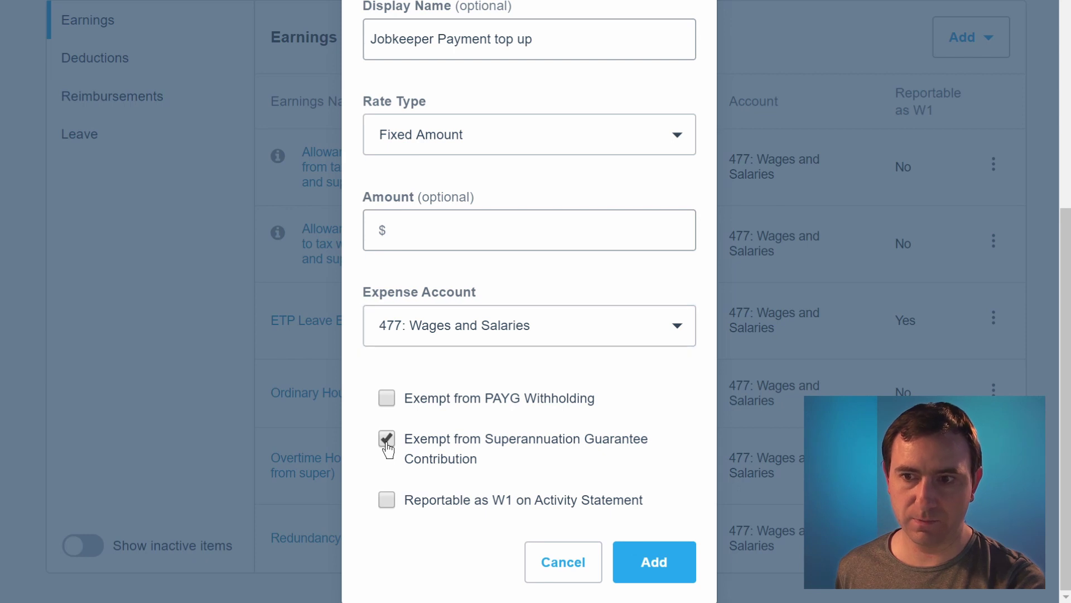
pyautogui.click(387, 499)
pyautogui.click(647, 562)
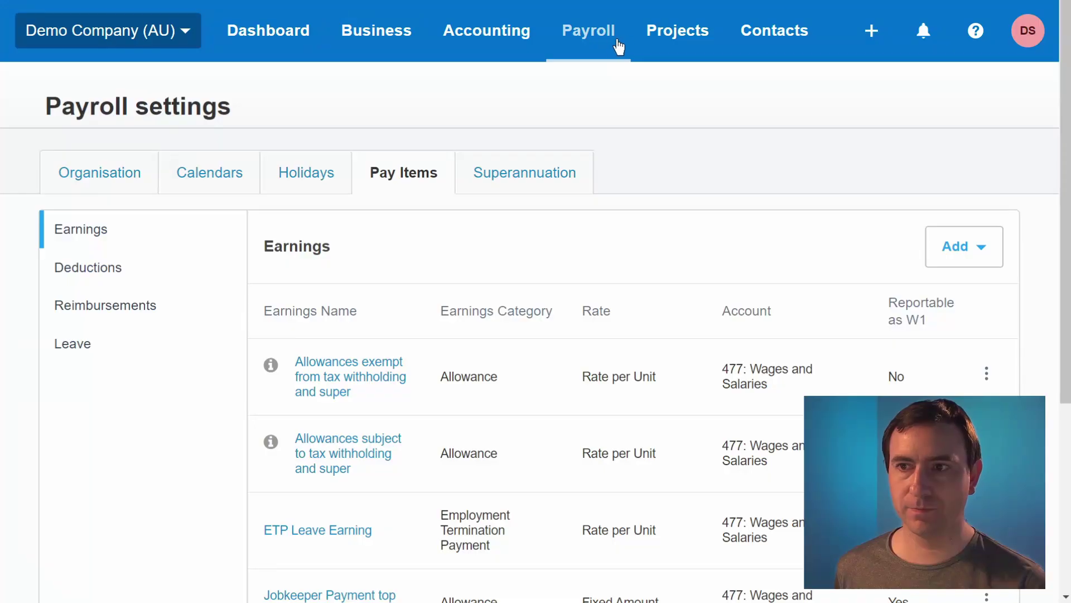
# Step: Create a draft Fortnightly pay run for the fortnight ending 14 Apr 2020
pyautogui.click(618, 47)
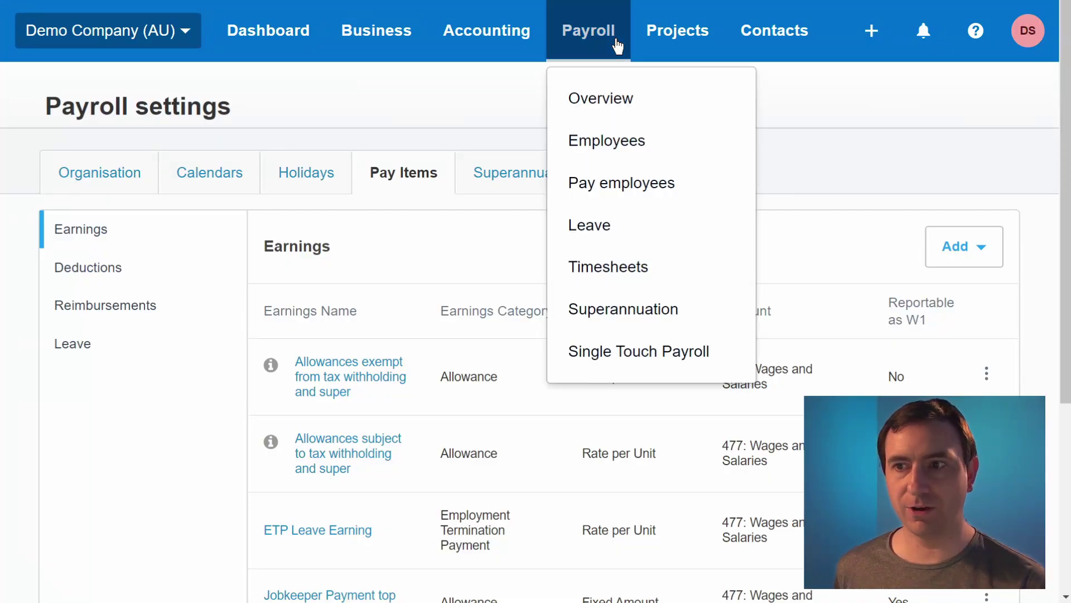
pyautogui.click(717, 192)
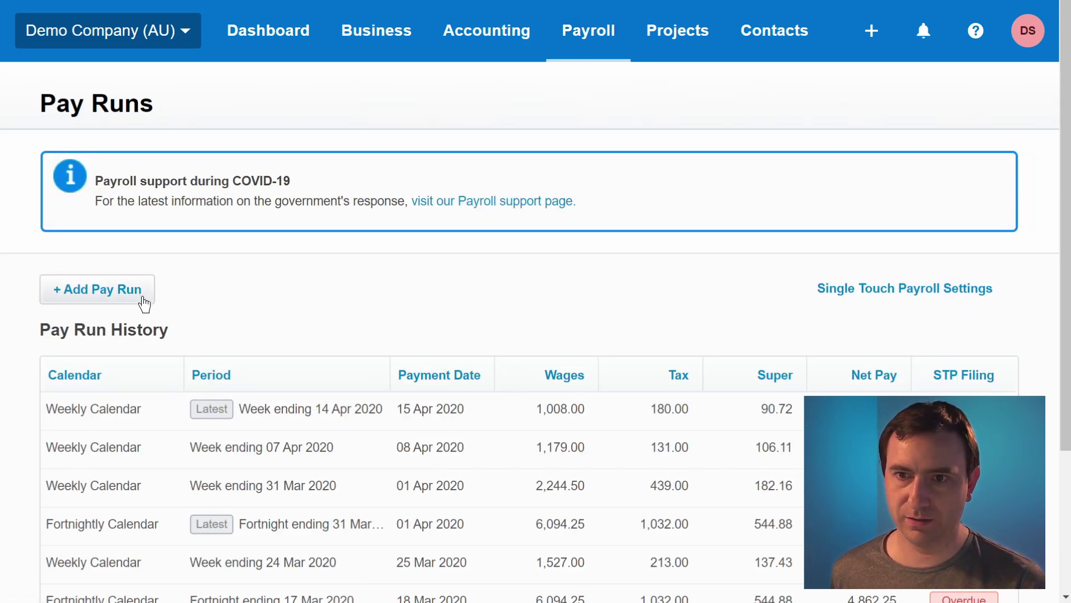
pyautogui.click(147, 307)
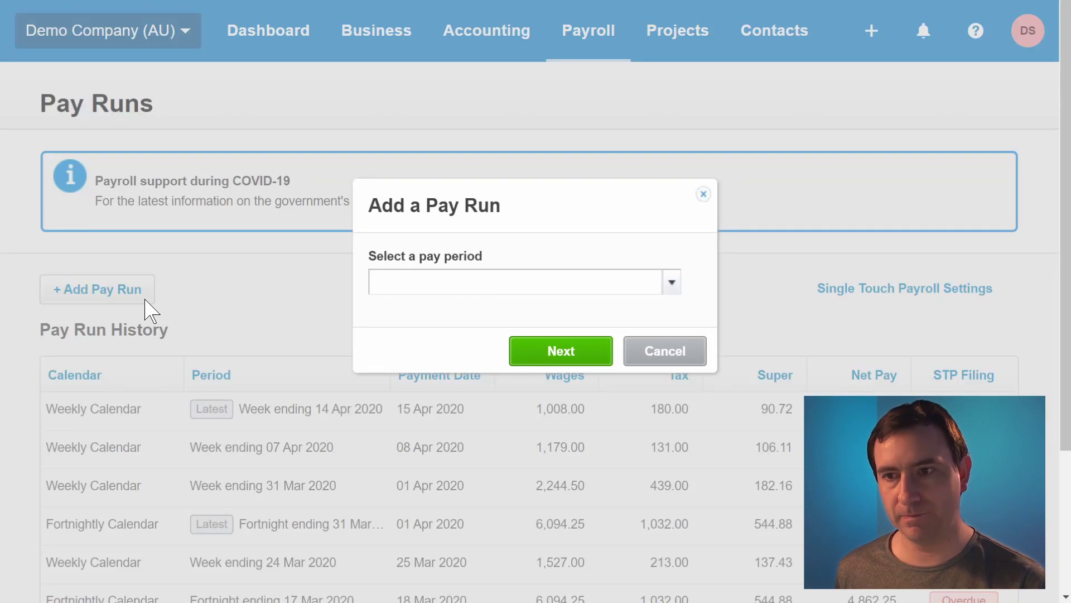
pyautogui.click(665, 287)
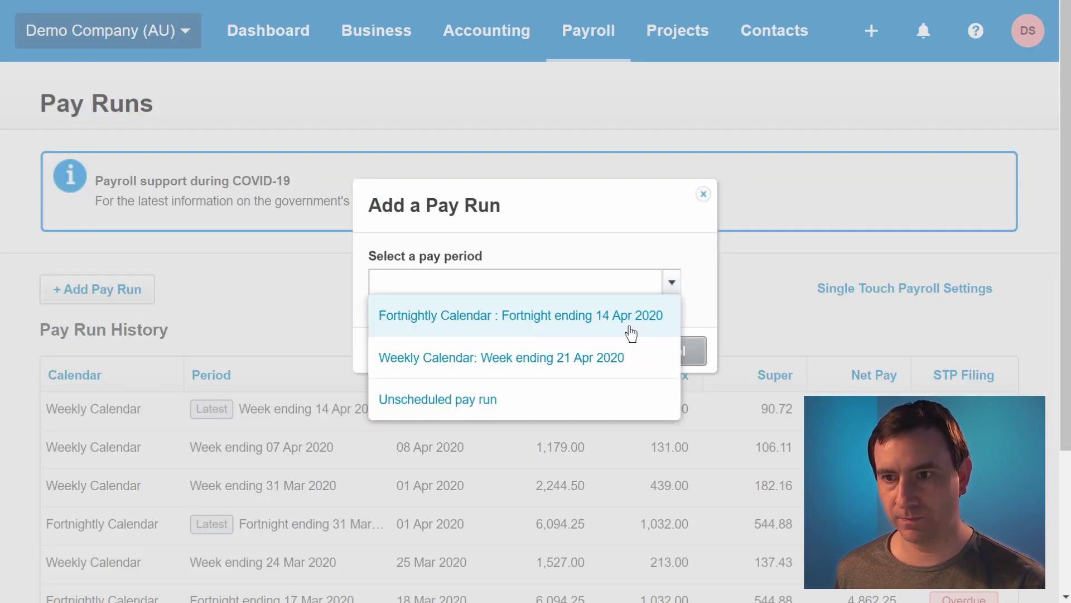
pyautogui.click(601, 328)
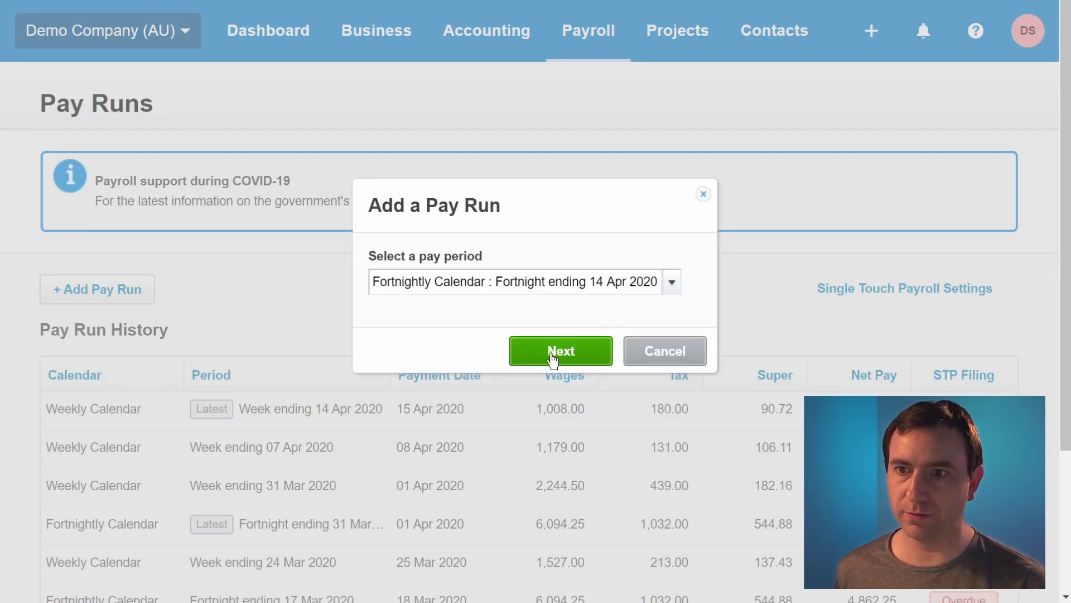
pyautogui.click(590, 361)
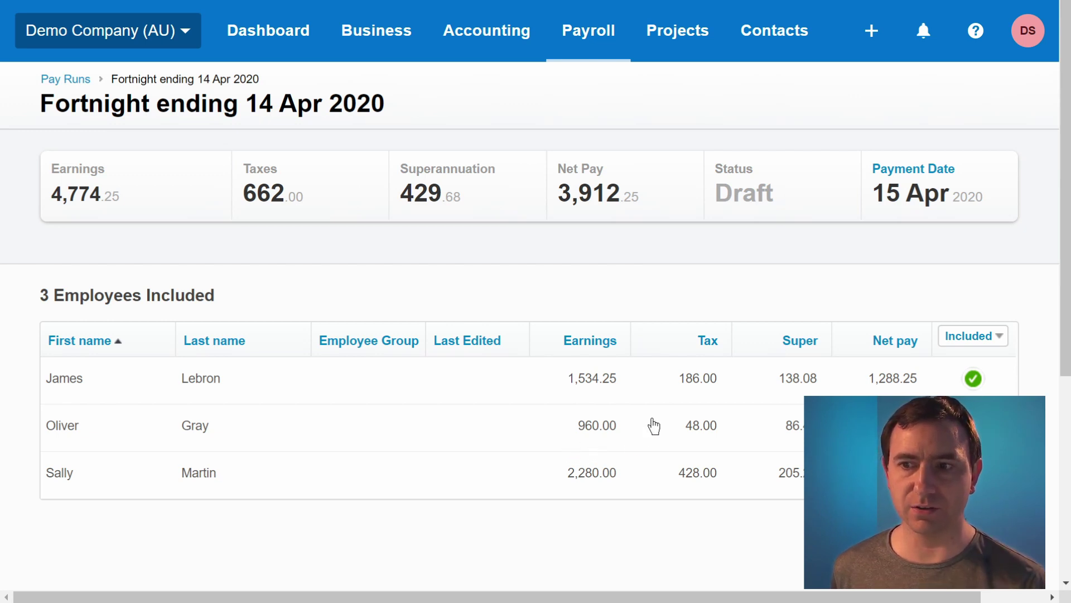
# Step: Add a Jobkeeper Payment top up earnings line to the payslip of the employee earning 960.00
pyautogui.click(644, 436)
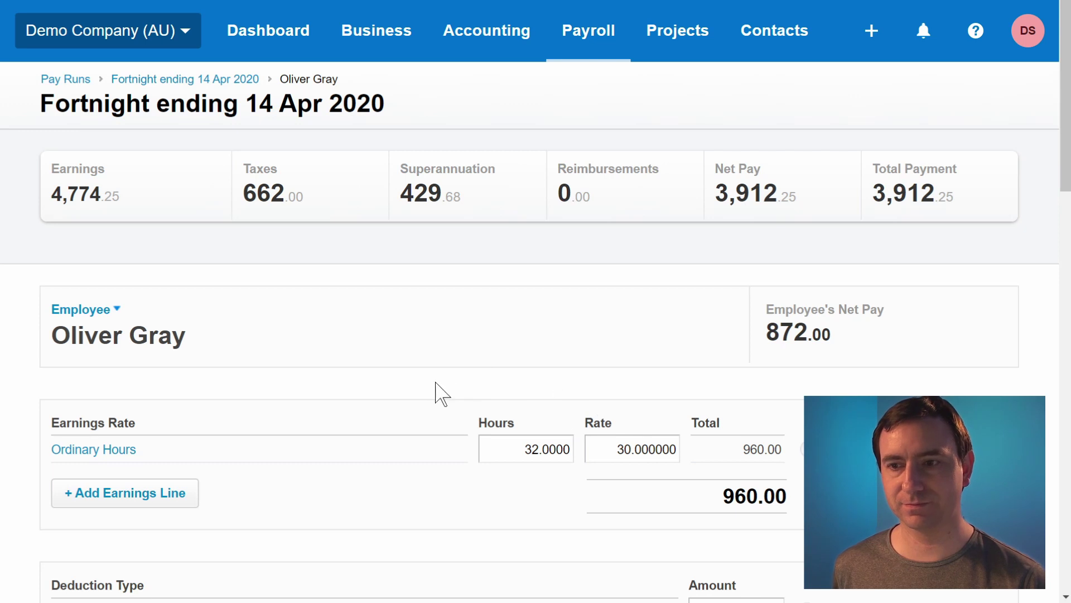
pyautogui.click(190, 505)
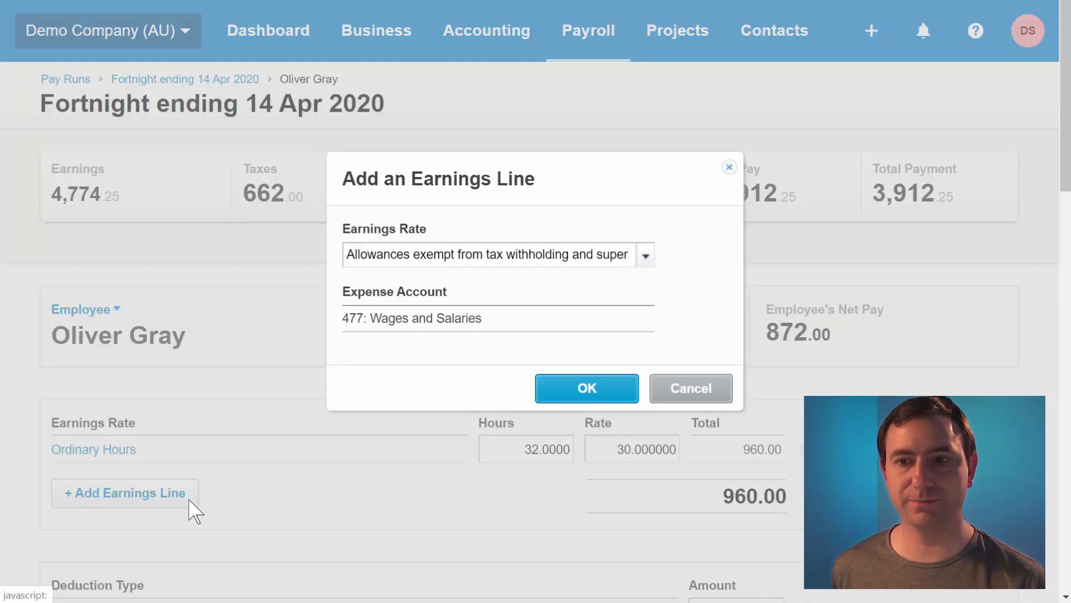
pyautogui.click(647, 258)
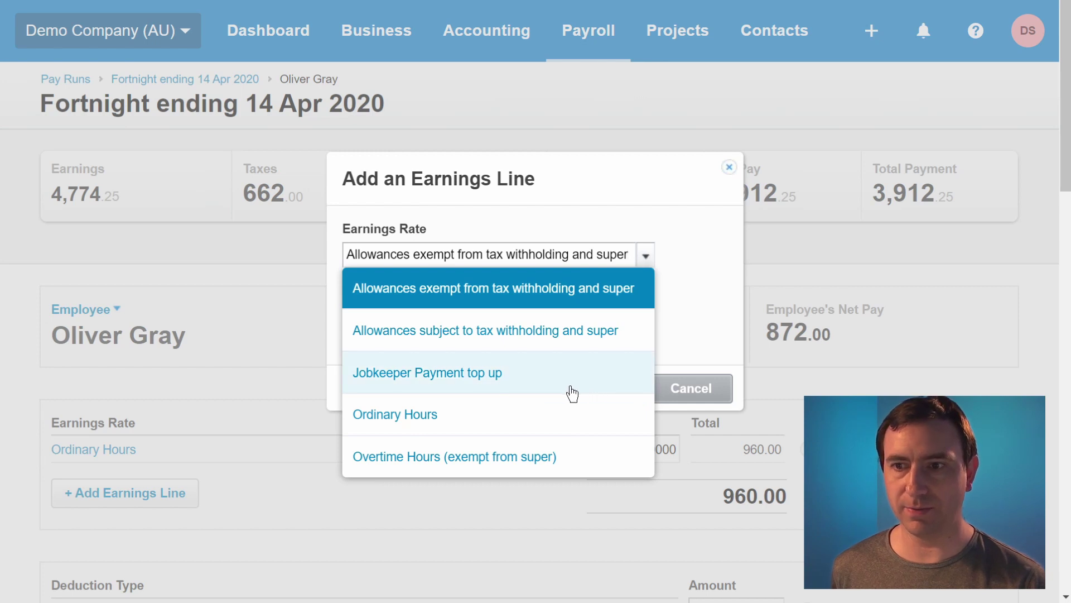
pyautogui.click(561, 388)
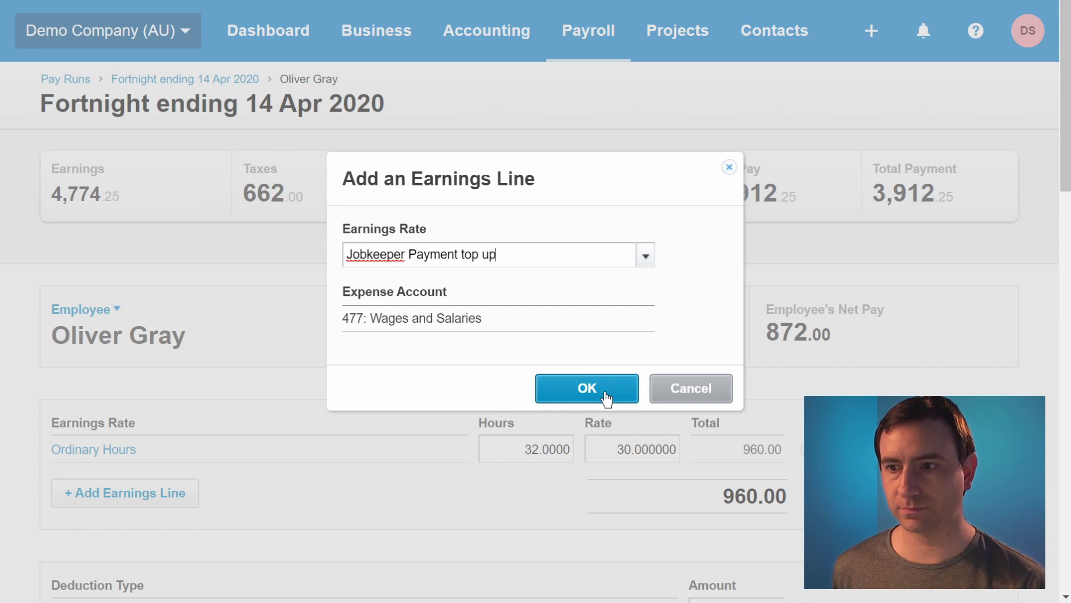
pyautogui.click(600, 395)
# Step: From the Jobkeeper Fixed Amount field, open Windows Calculator and start computing 1500 minus
pyautogui.scroll(-4, 608, 398)
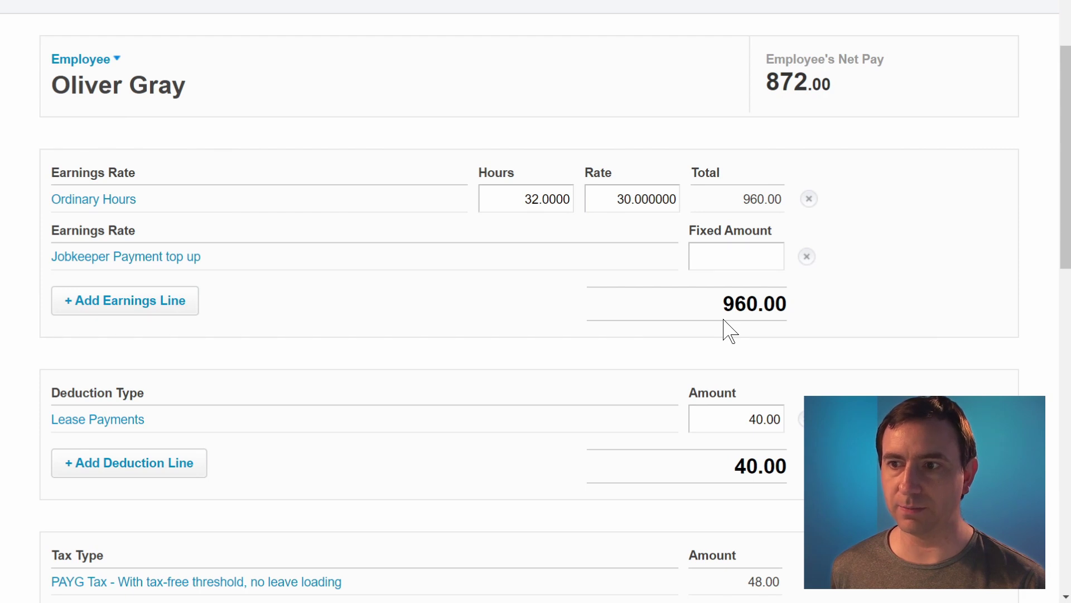
pyautogui.click(734, 265)
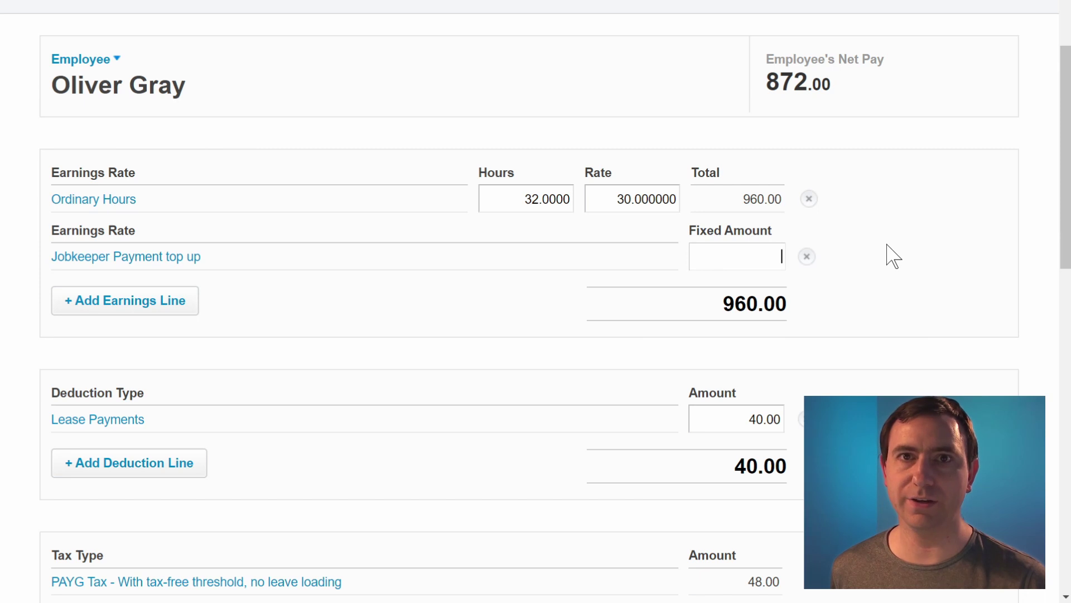
pyautogui.press('XF86Calculator')
pyautogui.write('1500')
pyautogui.press('-')
# Step: Calculate 1500 − 960 = 540, then return to the payslip's empty Fixed Amount field
pyautogui.write('960')
pyautogui.press('Return')
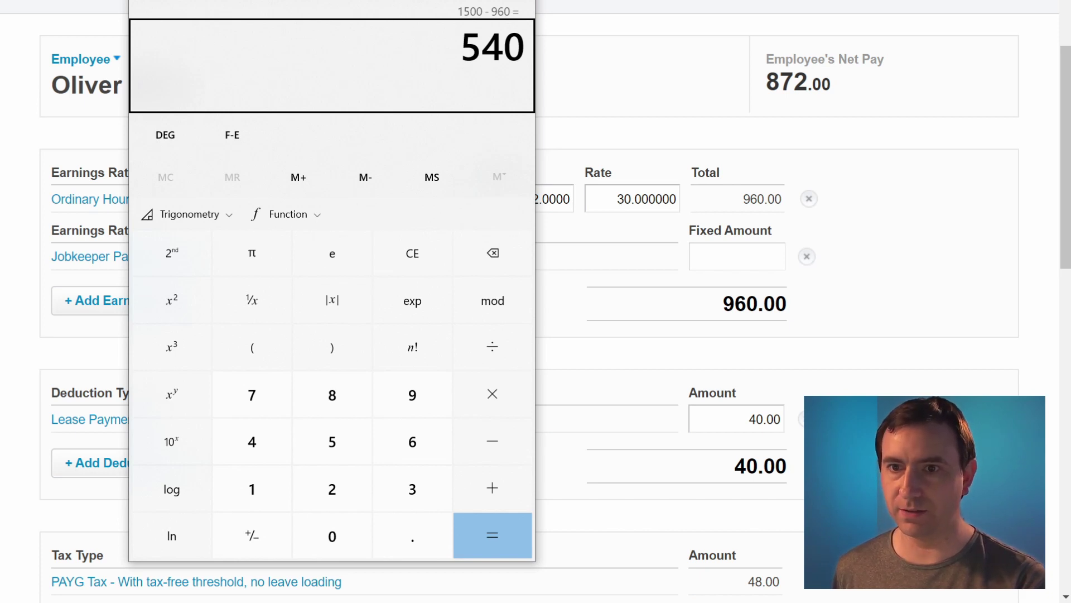
pyautogui.hotkey('alt', 'Tab')
pyautogui.click(719, 255)
# Step: Enter 540 as the Jobkeeper fixed amount and review the updated totals, net pay 1,282.00
pyautogui.write('540')
pyautogui.click(925, 277)
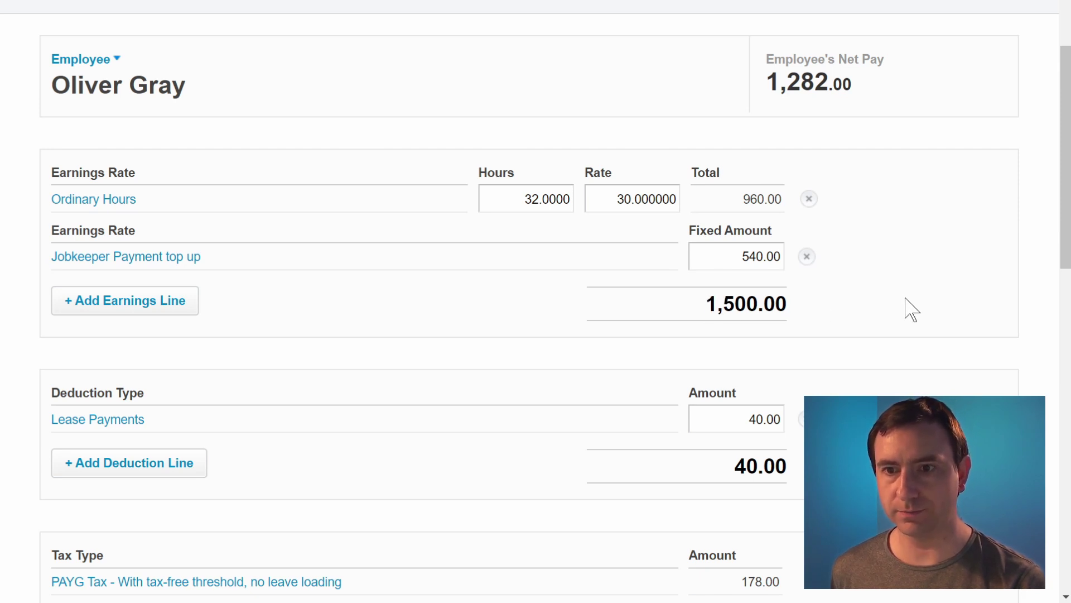
pyautogui.scroll(-7, 909, 308)
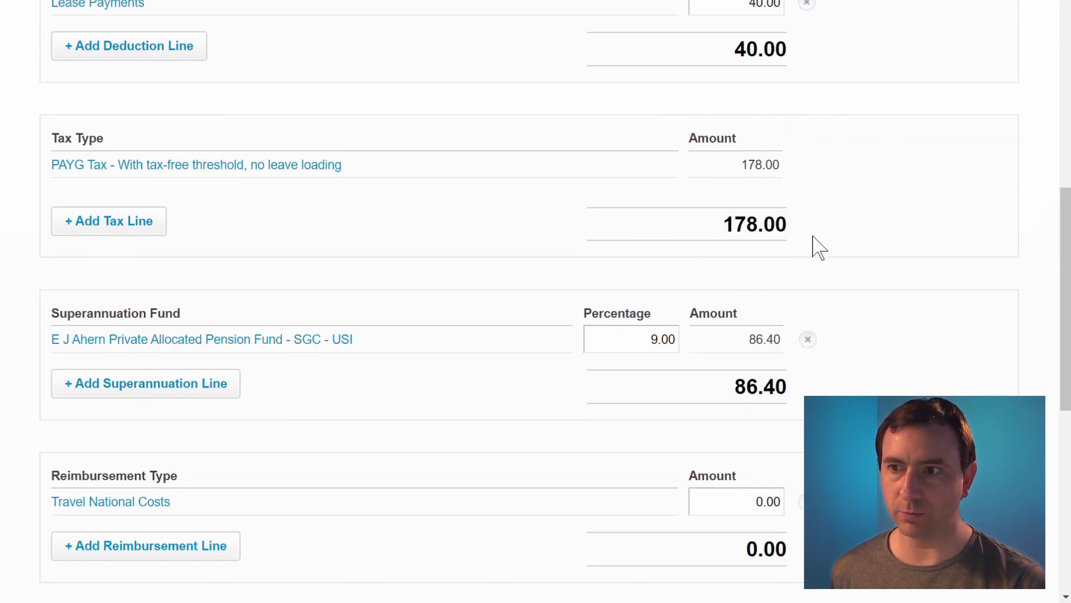
pyautogui.scroll(4, 820, 223)
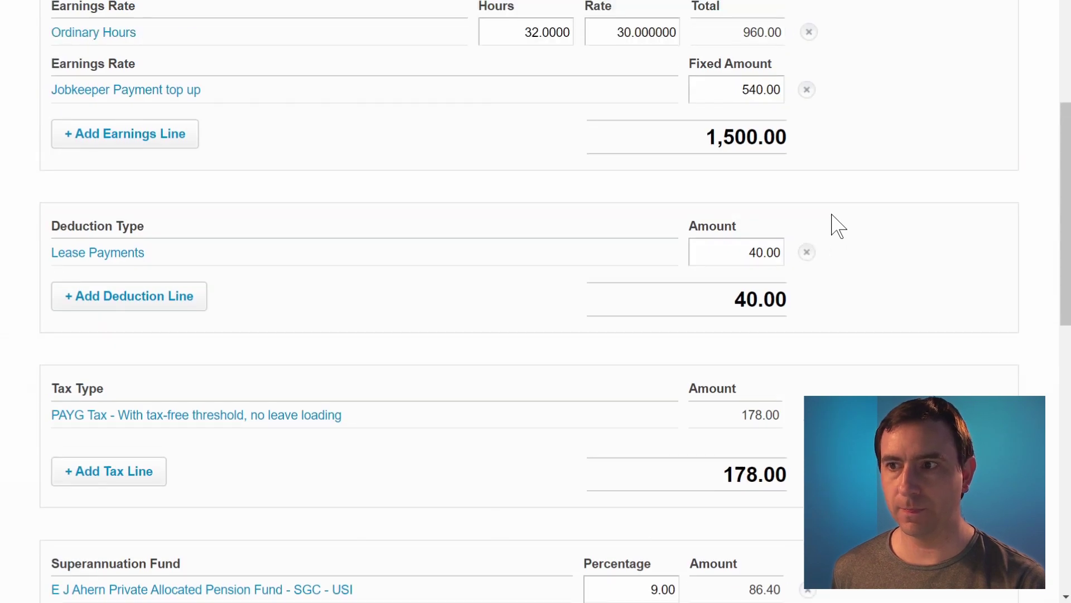
pyautogui.scroll(6, 879, 164)
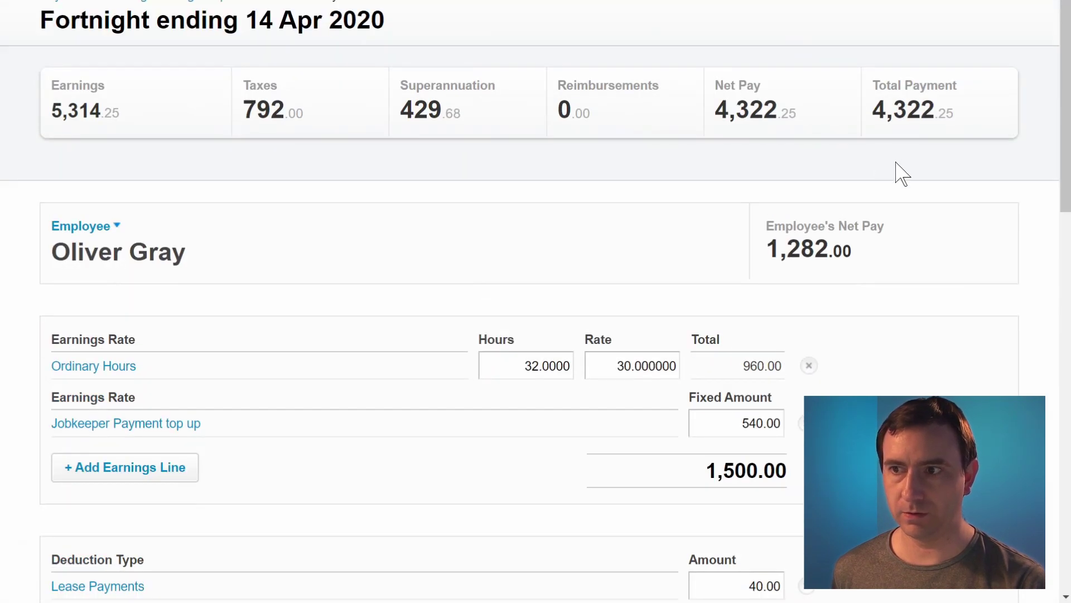
pyautogui.moveTo(1067, 186); pyautogui.dragTo(1066, 146)
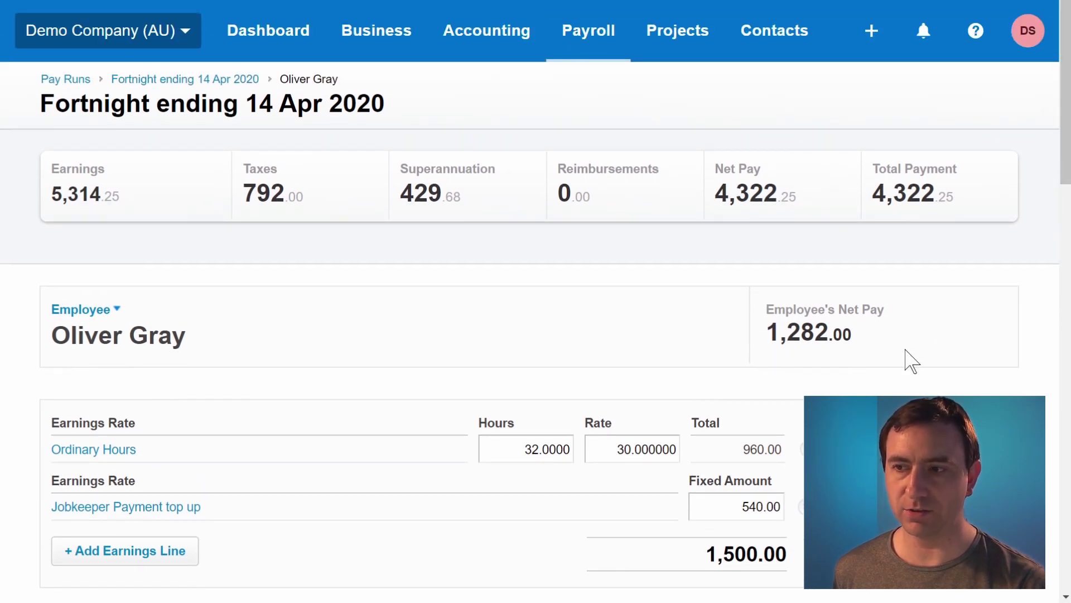
pyautogui.moveTo(1064, 157); pyautogui.dragTo(1047, 556)
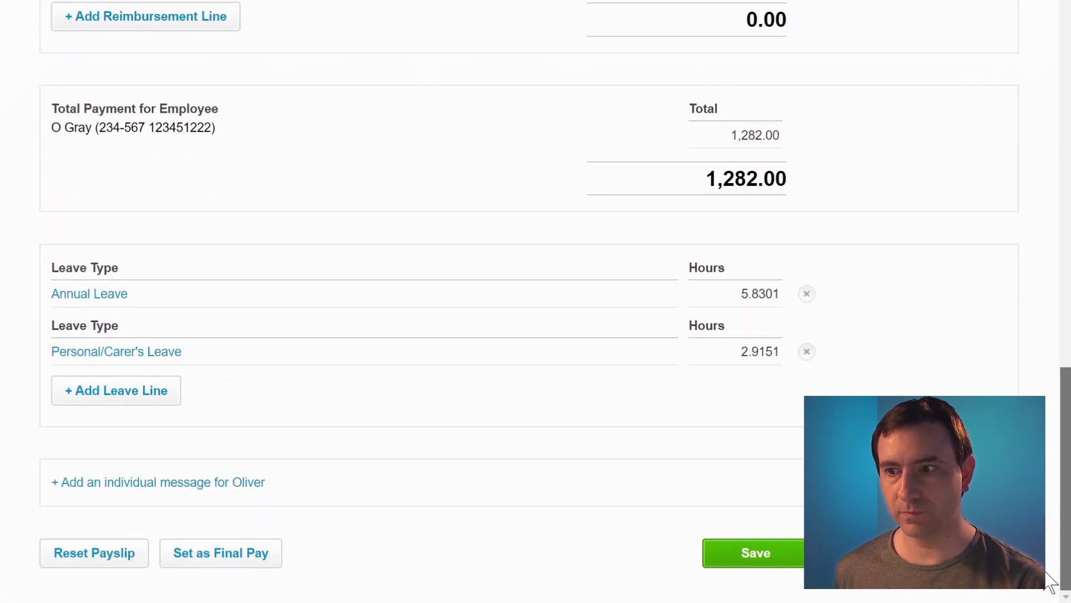
# Step: Save the employee's updated payslip, then go to the Payroll Employees list
pyautogui.click(780, 560)
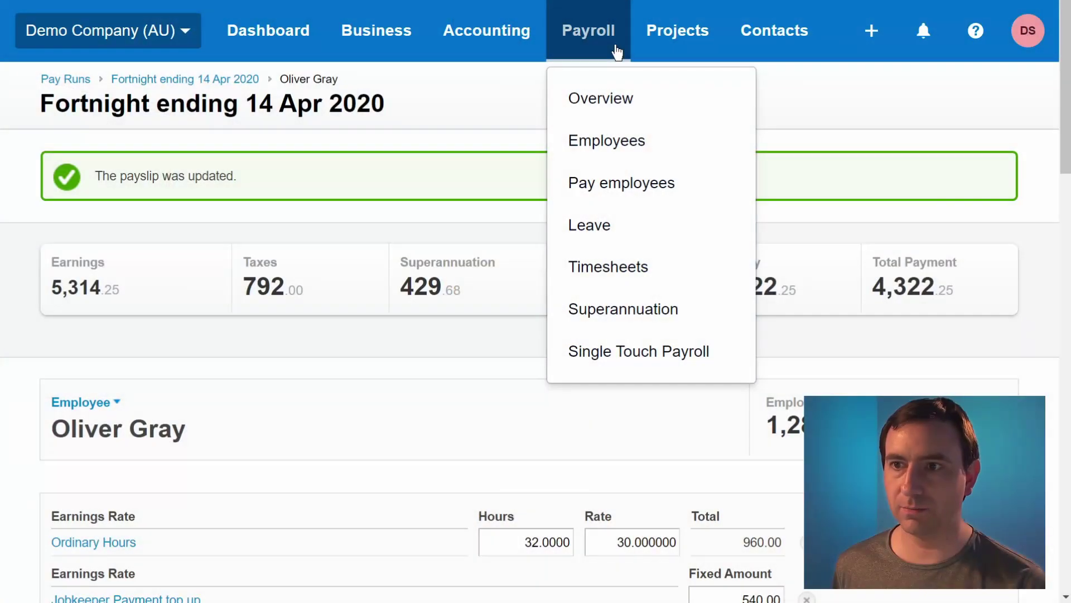
pyautogui.click(706, 157)
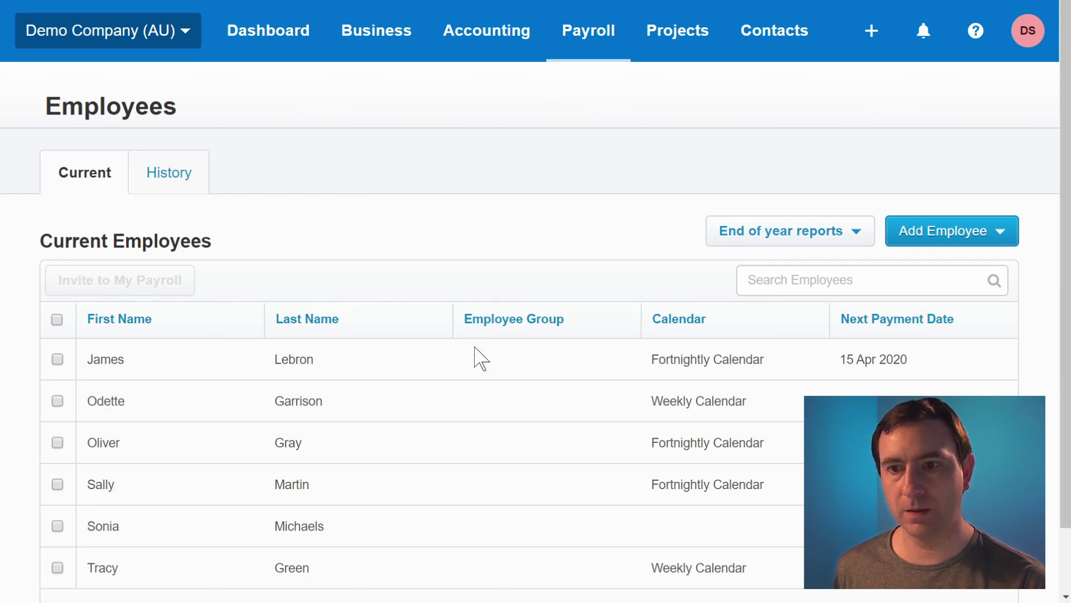
# Step: Open the employee's record from the Employees list and head to the Pay Template tab
pyautogui.click(327, 453)
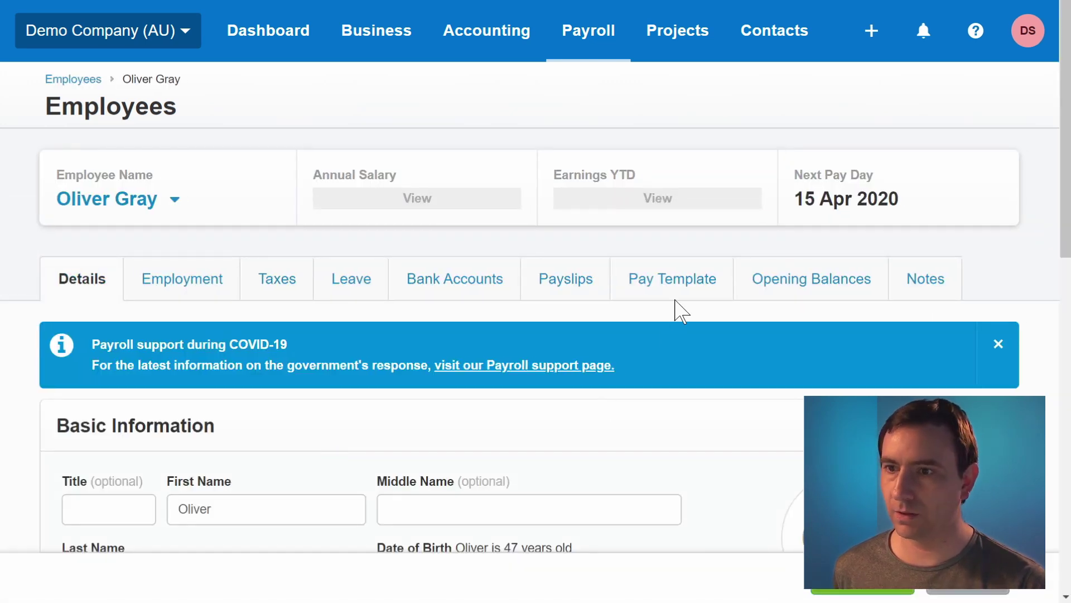
pyautogui.click(729, 276)
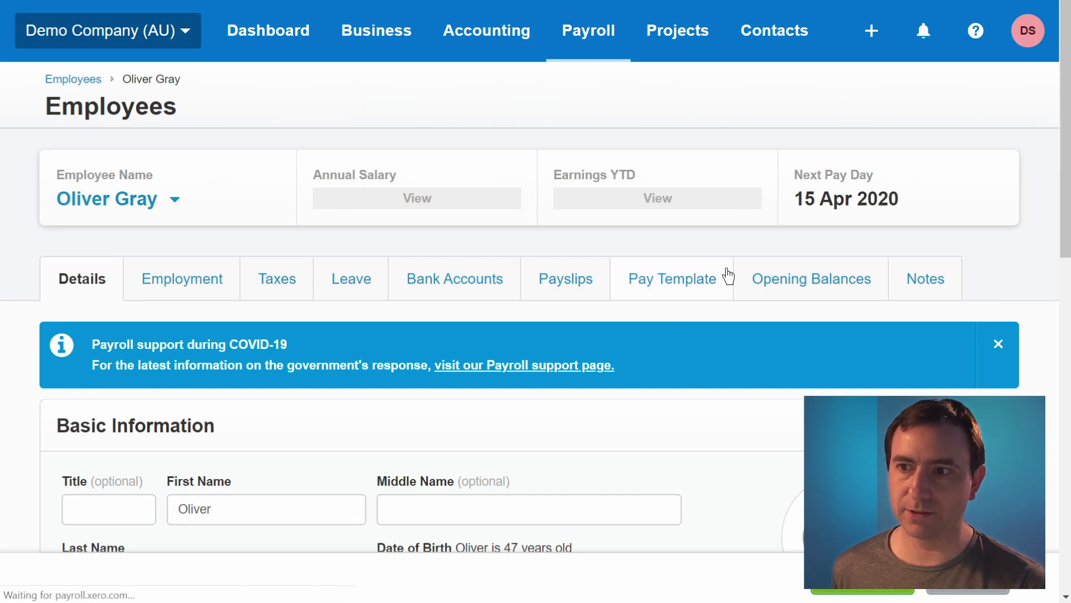
# Step: Add a Jobkeeper Payment top up earnings line to the employee's pay template
pyautogui.scroll(-3, 849, 382)
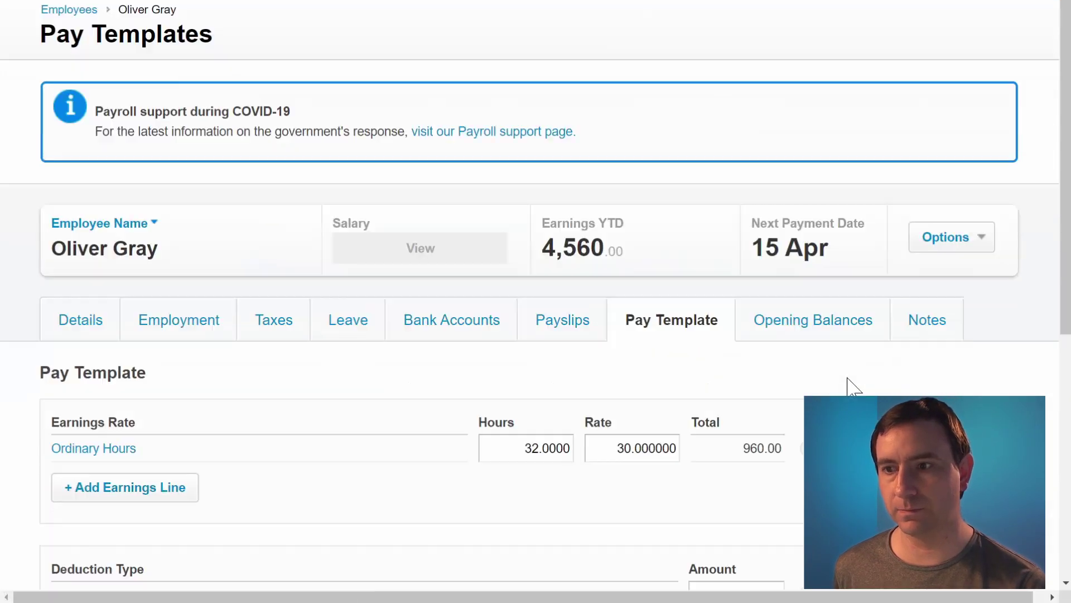
pyautogui.scroll(-3, 536, 301)
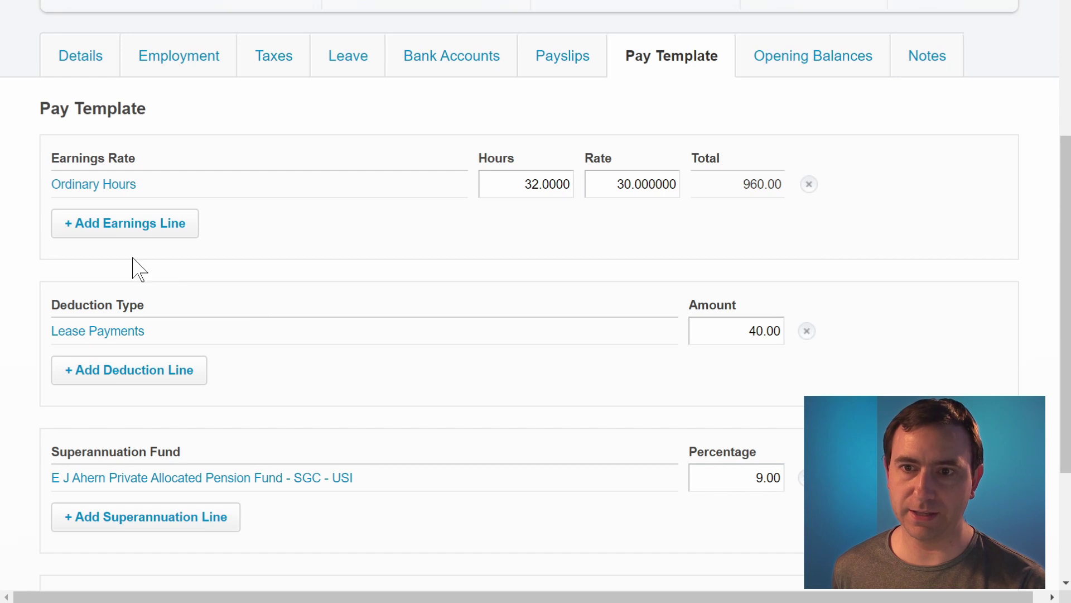
pyautogui.click(189, 232)
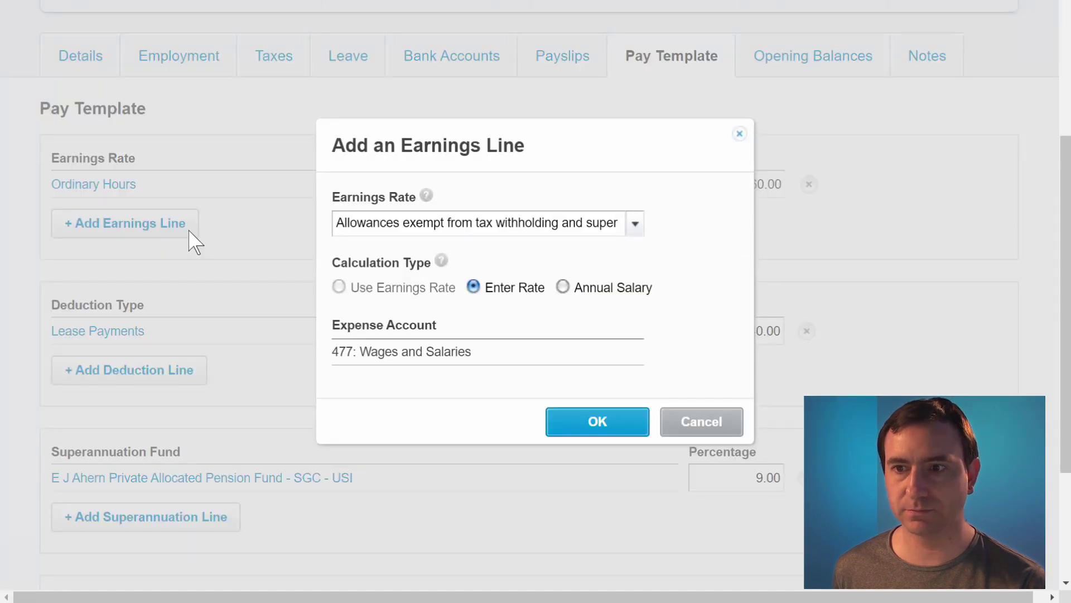
pyautogui.click(635, 229)
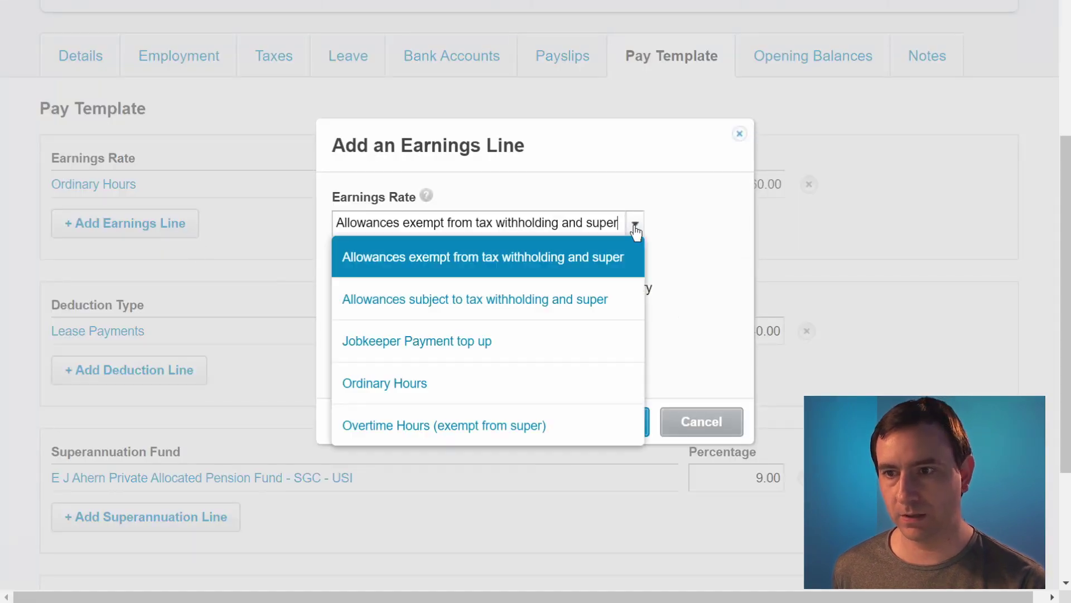
pyautogui.click(603, 357)
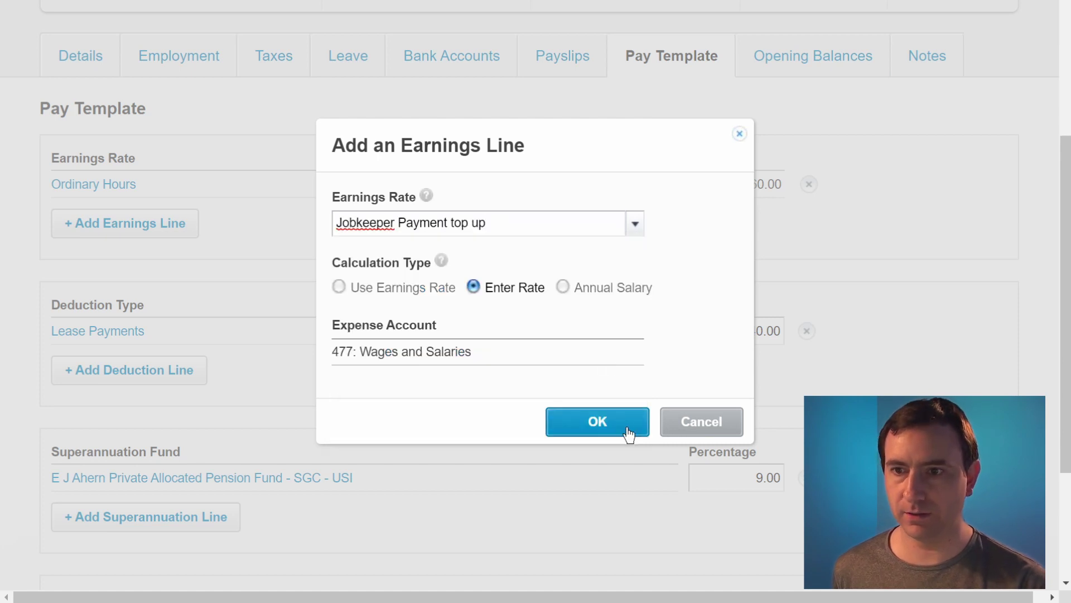
pyautogui.click(629, 432)
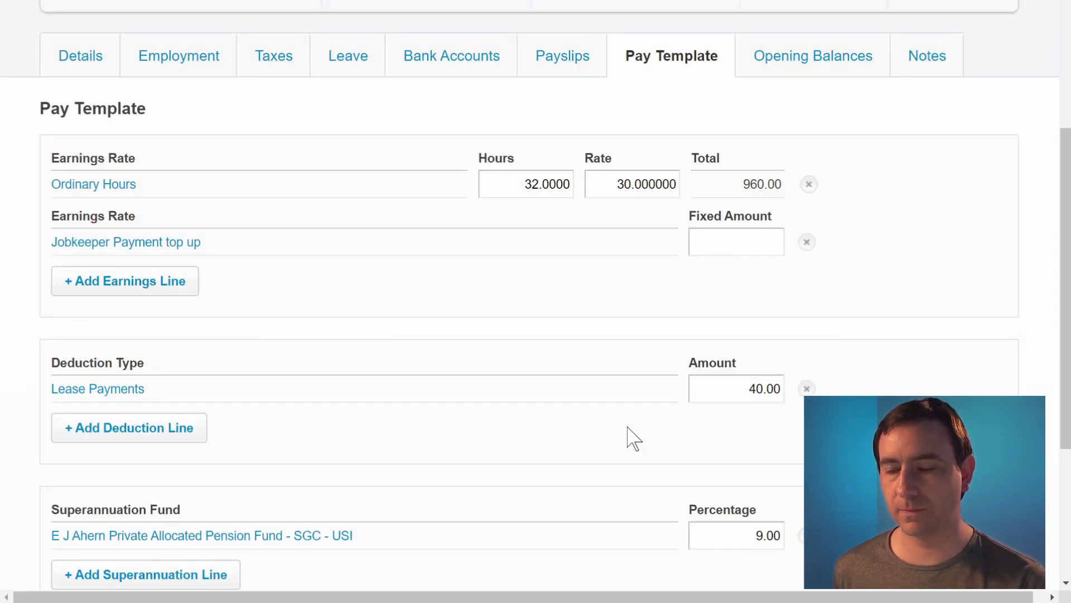
# Step: Enter 540 (1500 − 960) as the Jobkeeper Payment top up line's fixed amount
pyautogui.click(742, 241)
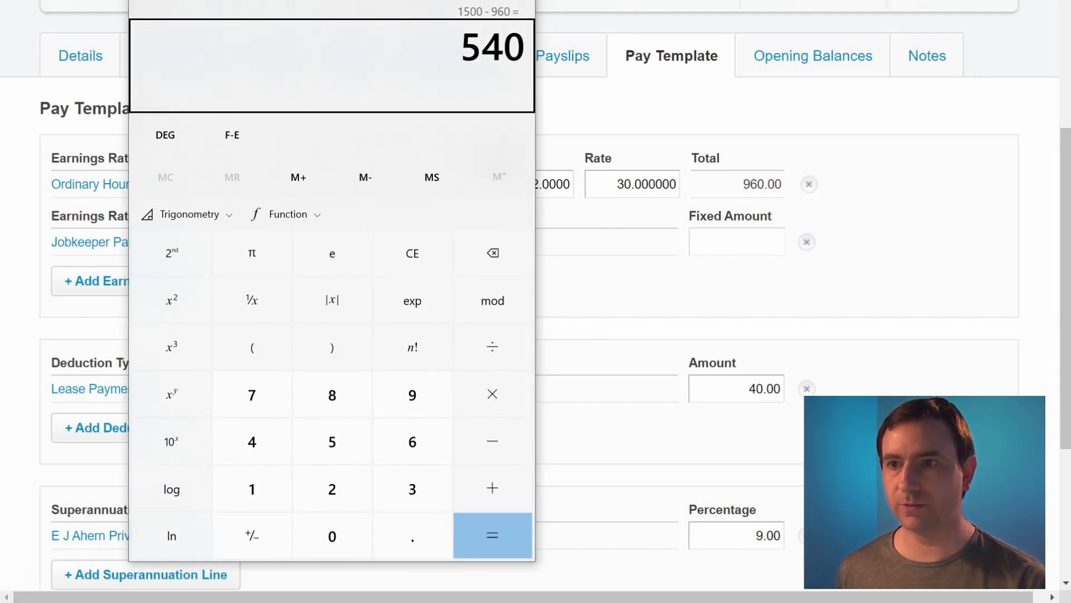
pyautogui.click(754, 234)
pyautogui.write('540')
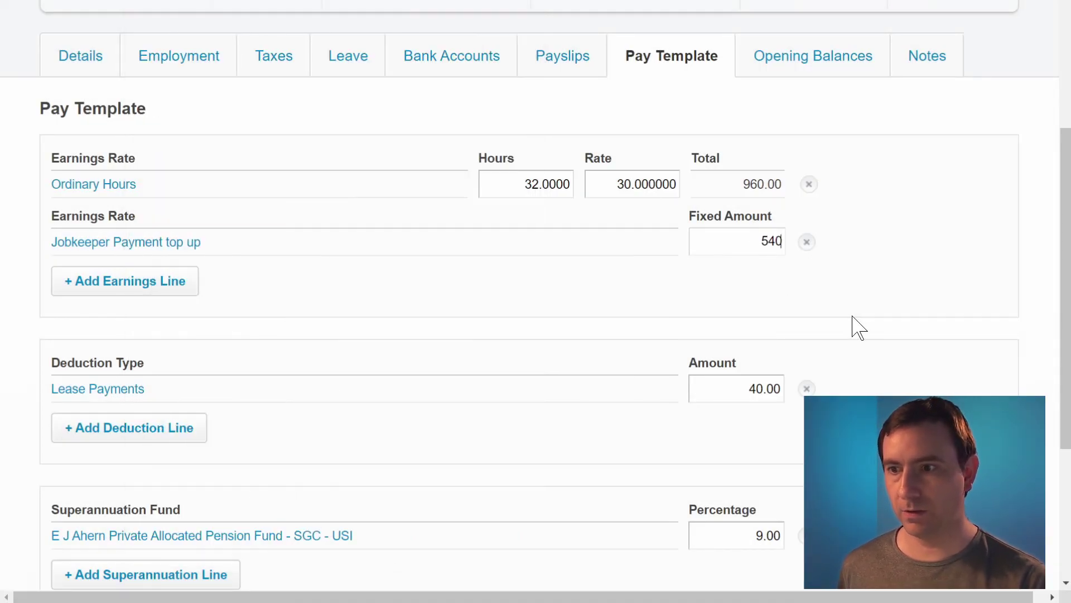
pyautogui.scroll(-4, 859, 328)
# Step: Save the pay template with the 540 Jobkeeper top-up line
pyautogui.click(981, 533)
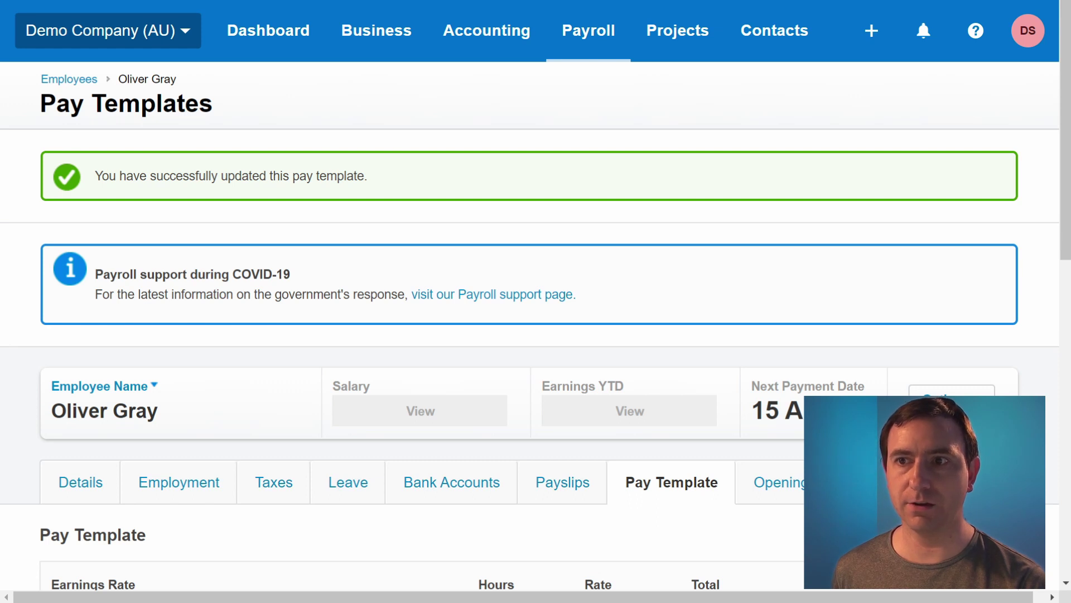
# Step: Open the draft Fortnight ending 14 Apr 2020 pay run from Payroll > Pay employees
pyautogui.click(593, 43)
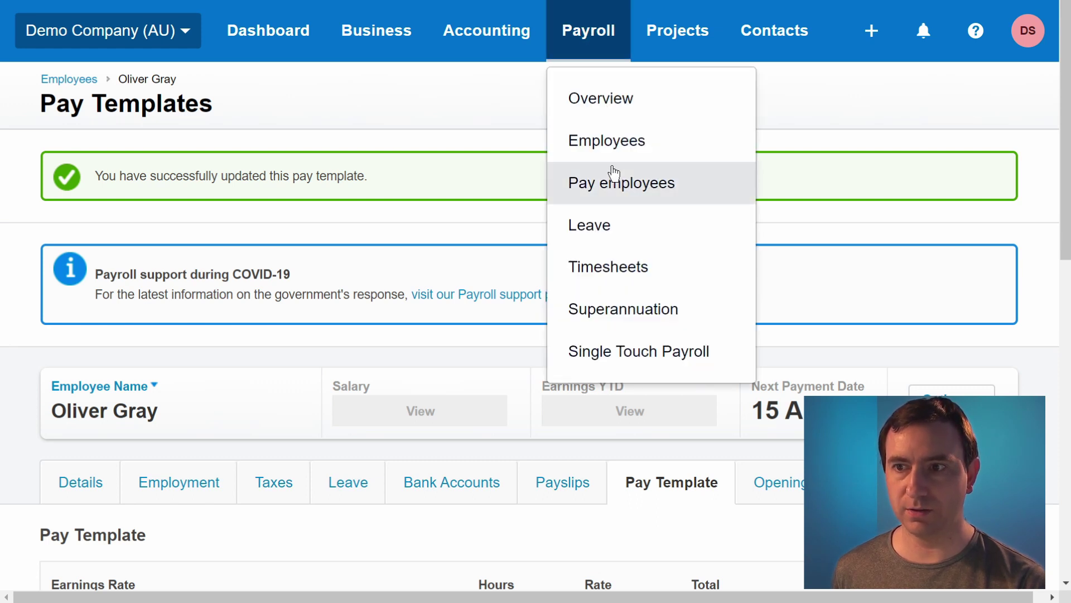
pyautogui.click(620, 196)
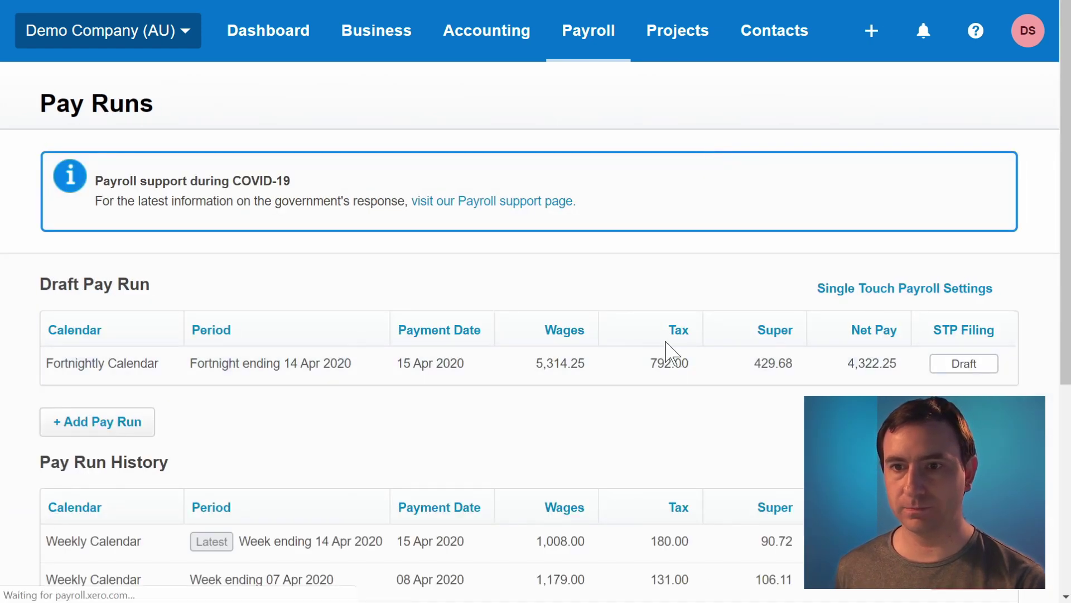
pyautogui.click(665, 351)
pyautogui.scroll(-5, 660, 277)
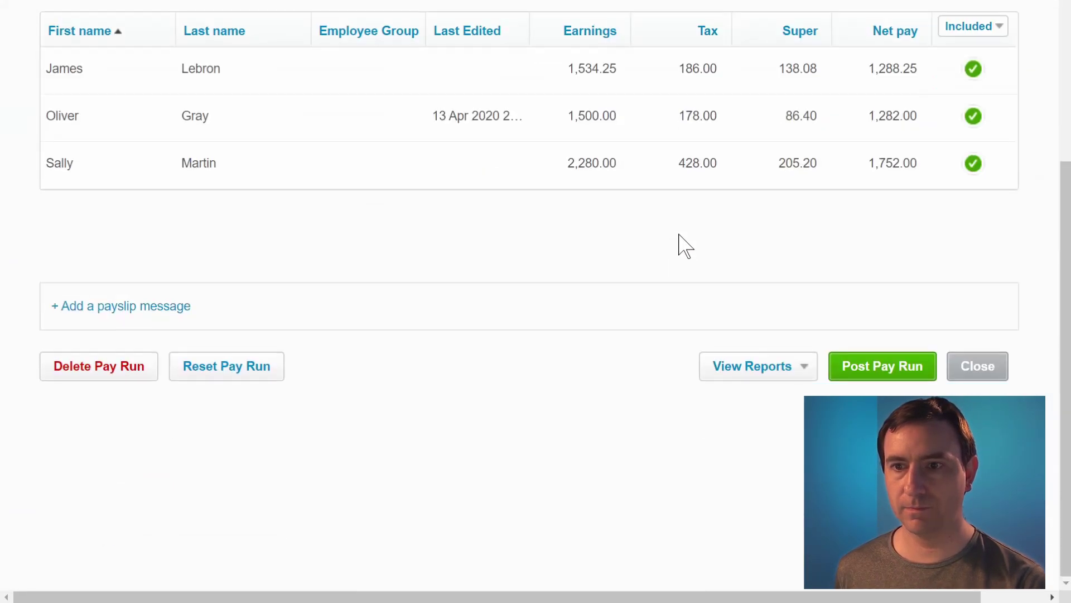
# Step: Reset the draft fortnightly pay run, then reopen the topped-up employee's payslip
pyautogui.click(246, 377)
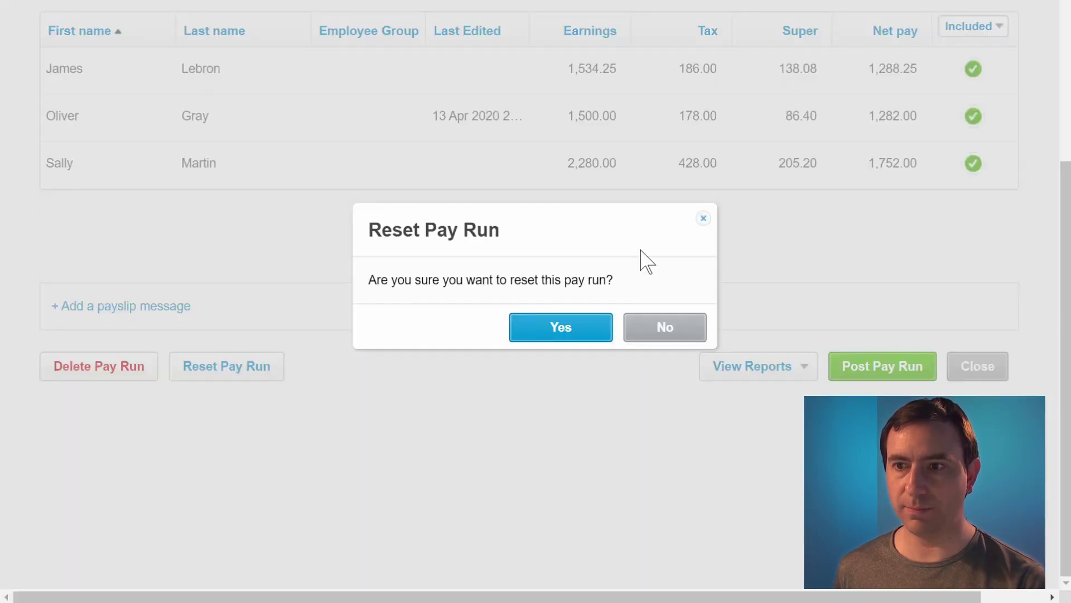
pyautogui.click(601, 340)
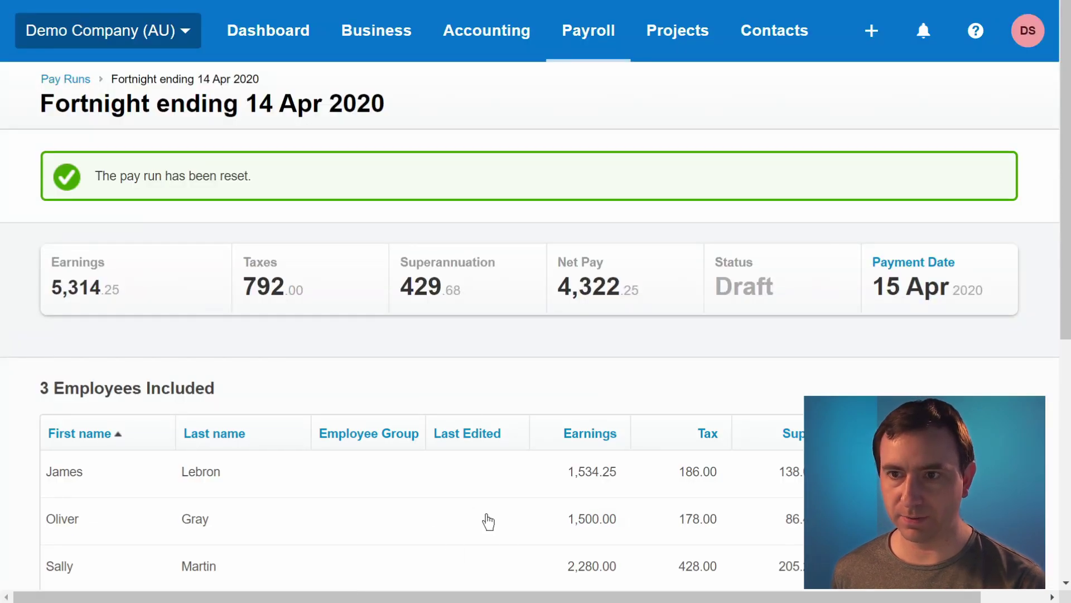
pyautogui.scroll(-3, 488, 522)
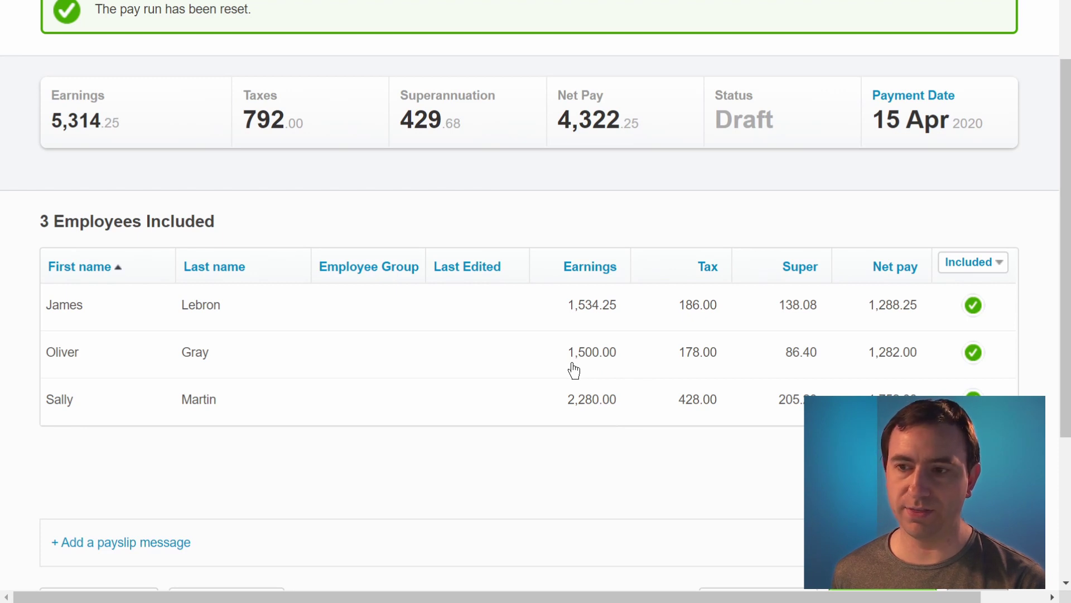
pyautogui.click(650, 357)
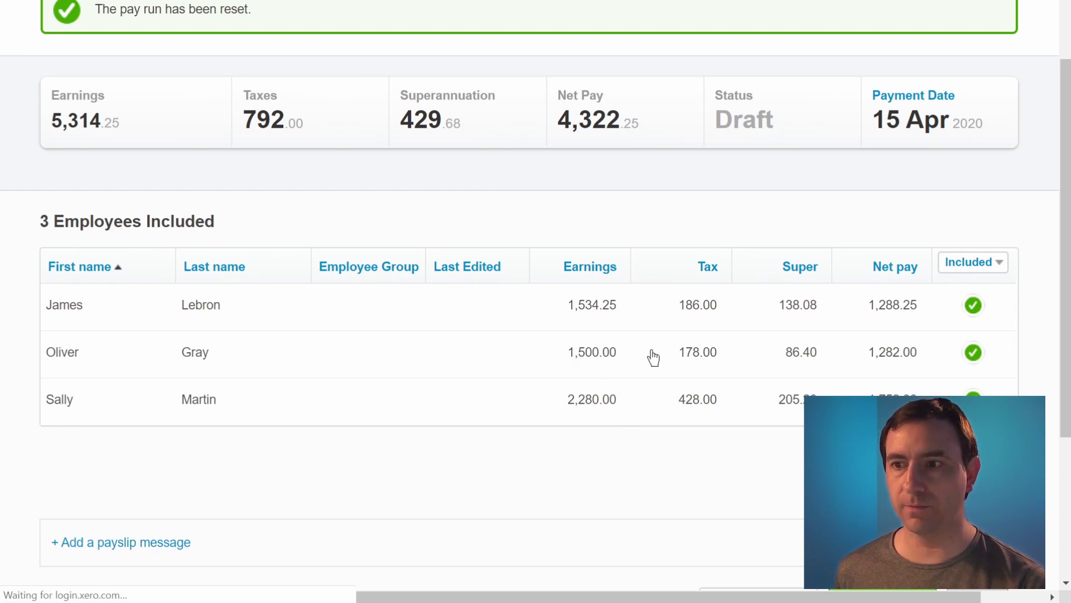